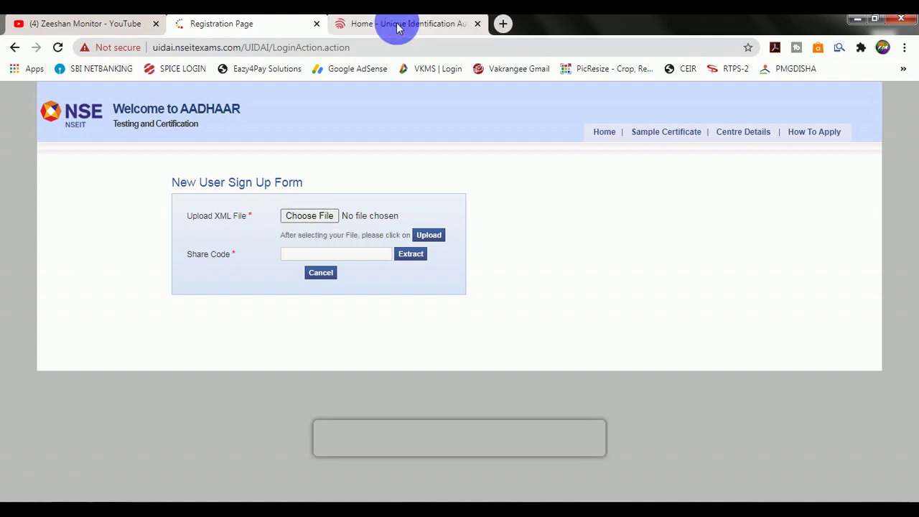
# On the UIDAI Paperless Offline e-KYC page, enter the Aadhaar number and the captcha security code, and request an OTP
pyautogui.click(397, 27)
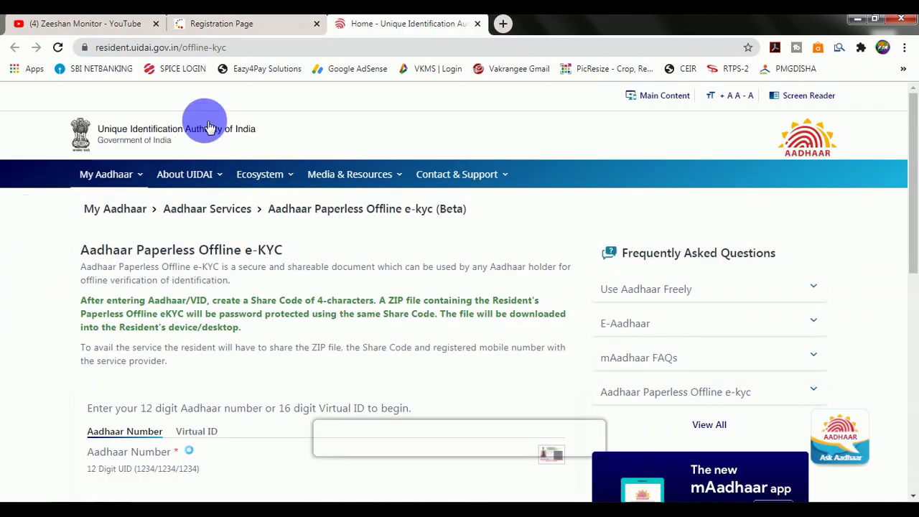
pyautogui.scroll(-3, 31, 242)
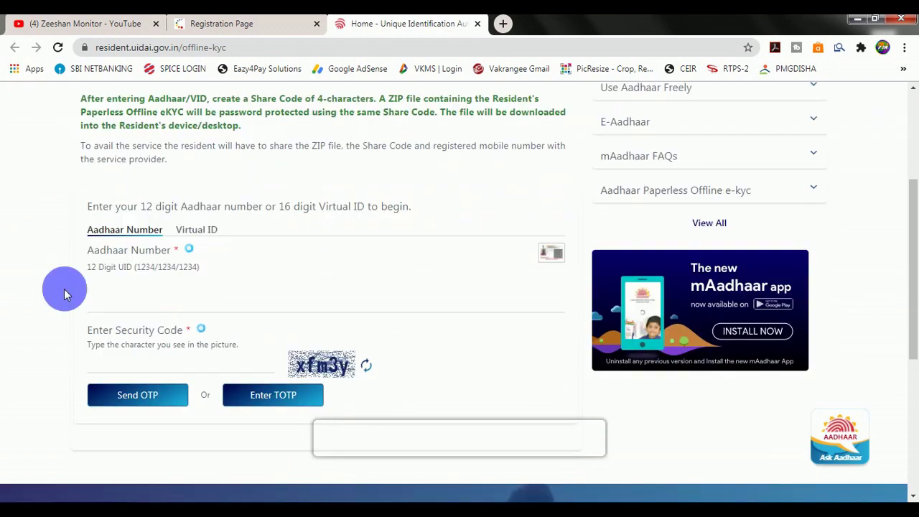
pyautogui.click(140, 305)
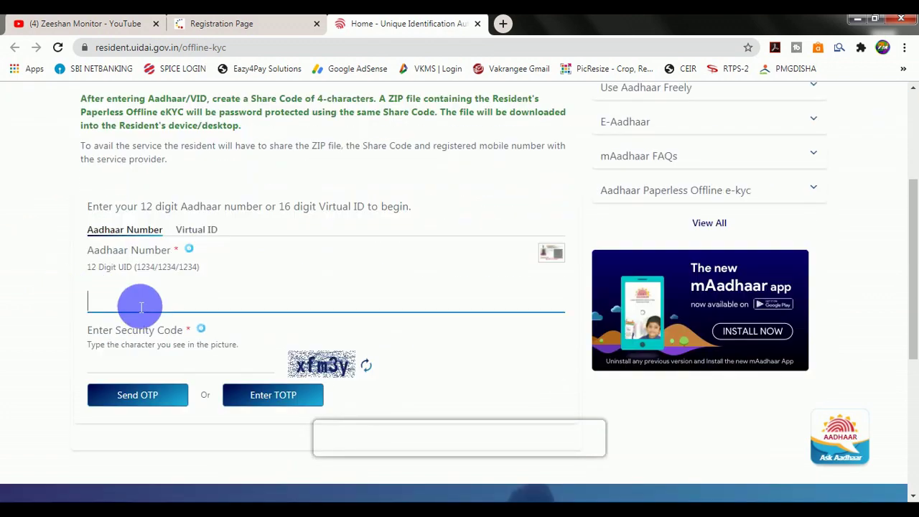
pyautogui.hotkey('ctrl', 'v')
pyautogui.click(231, 368)
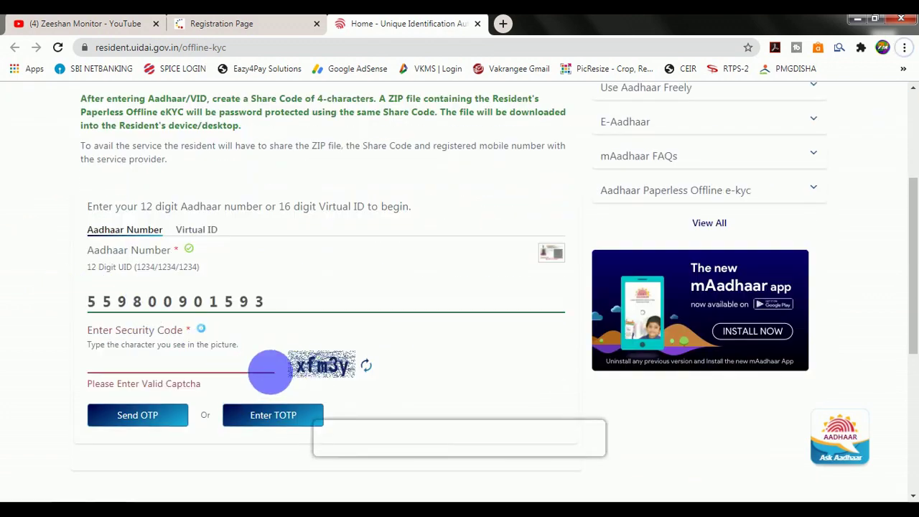
pyautogui.click(200, 374)
pyautogui.write('xfm3y')
pyautogui.click(133, 415)
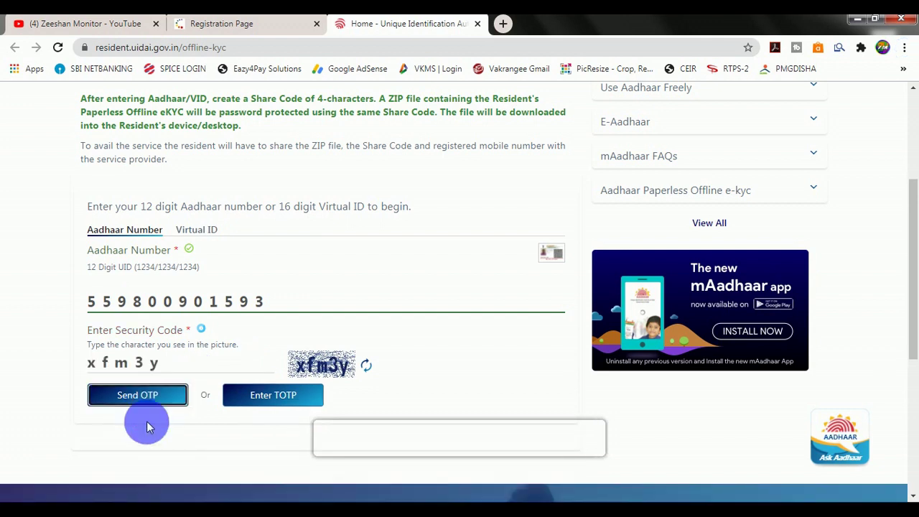
pyautogui.click(143, 398)
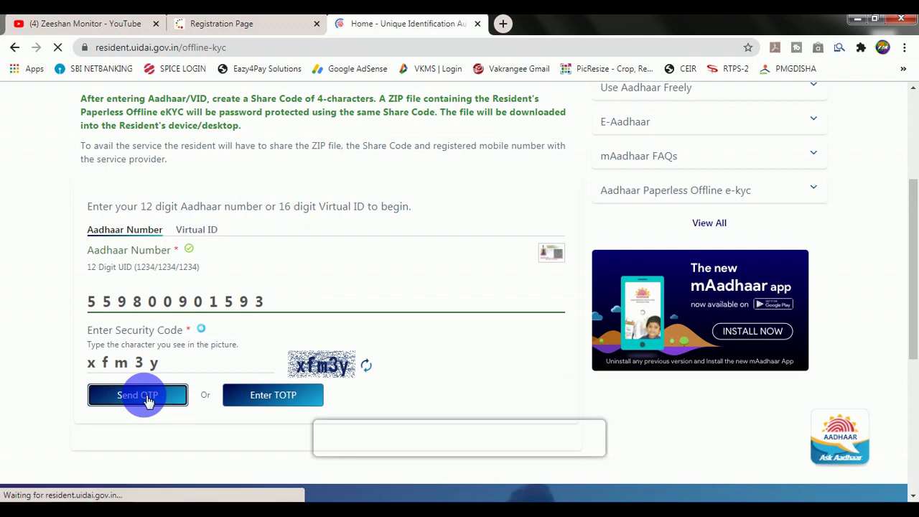
# Create a four-character share code, enter the received OTP, and download the offline e-KYC ZIP file
pyautogui.scroll(-3, 147, 401)
pyautogui.scroll(-3, 164, 383)
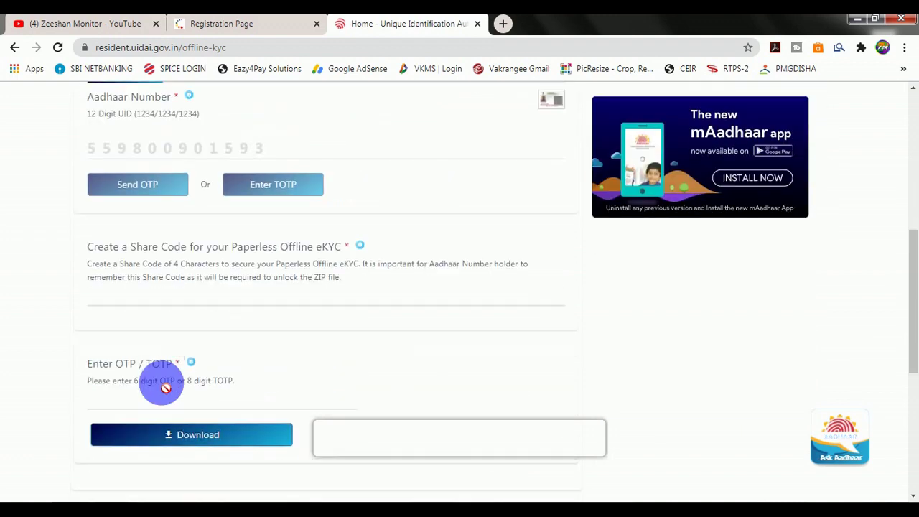
pyautogui.click(137, 305)
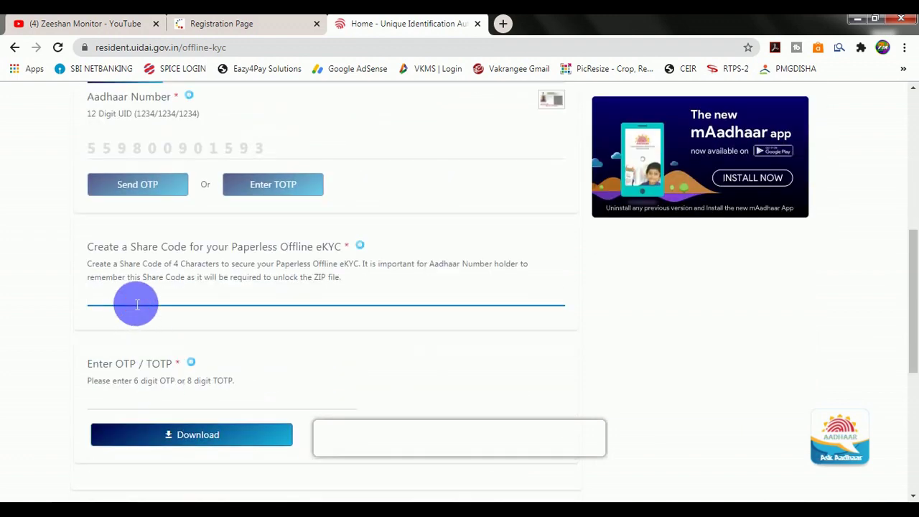
pyautogui.click(142, 403)
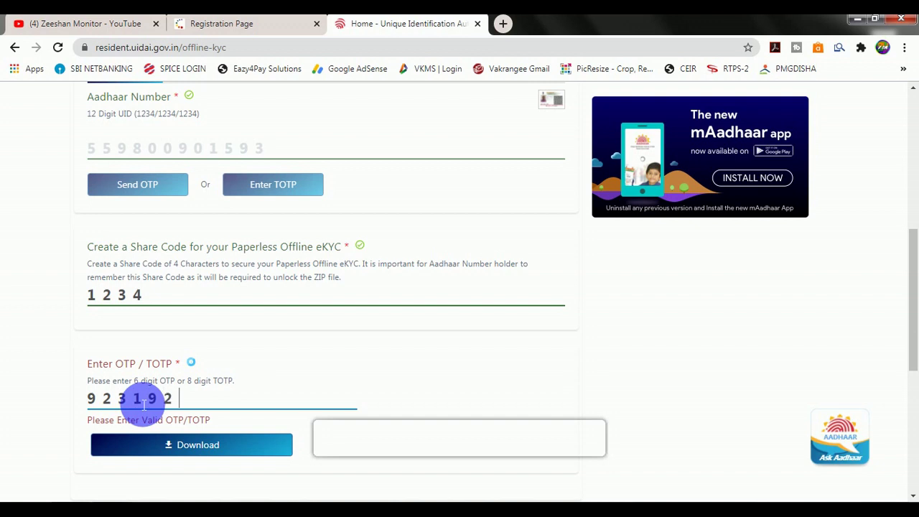
pyautogui.click(174, 442)
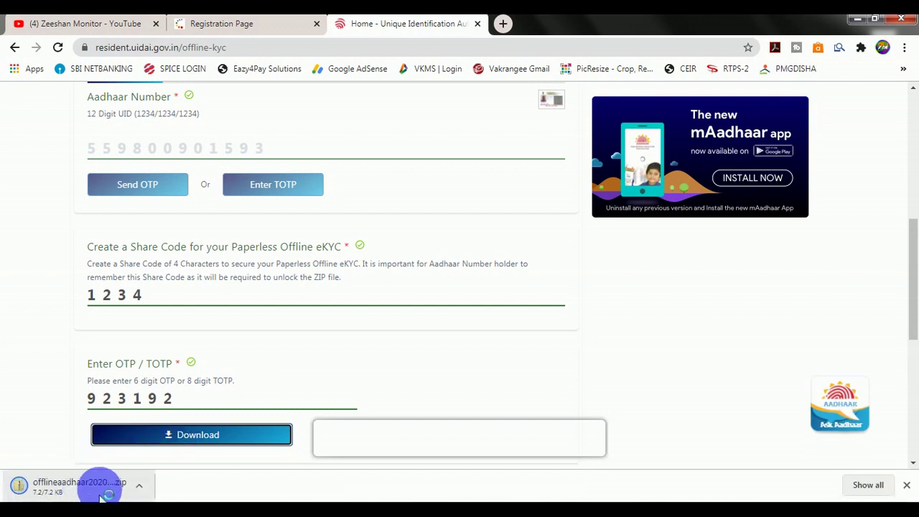
# Show the downloaded offline Aadhaar ZIP in its aaadhar folder and examine the archive's contents
pyautogui.click(140, 486)
pyautogui.click(168, 438)
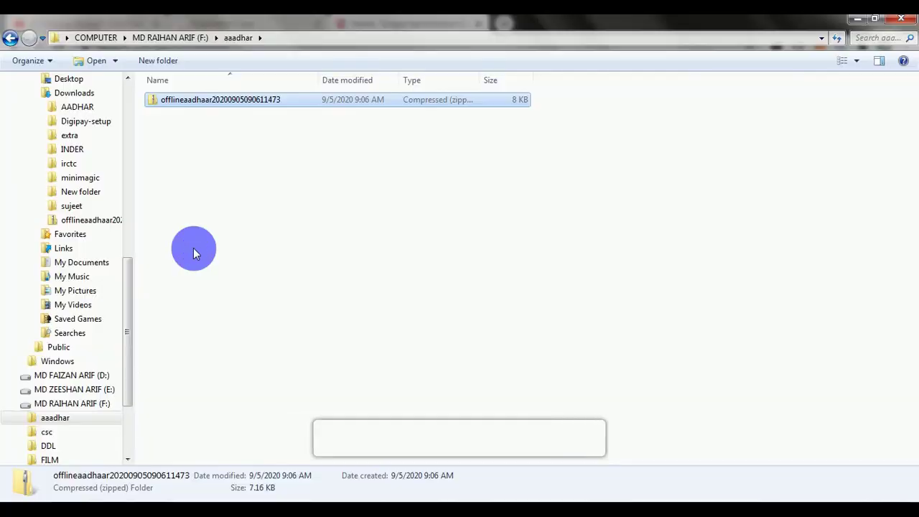
pyautogui.click(211, 211)
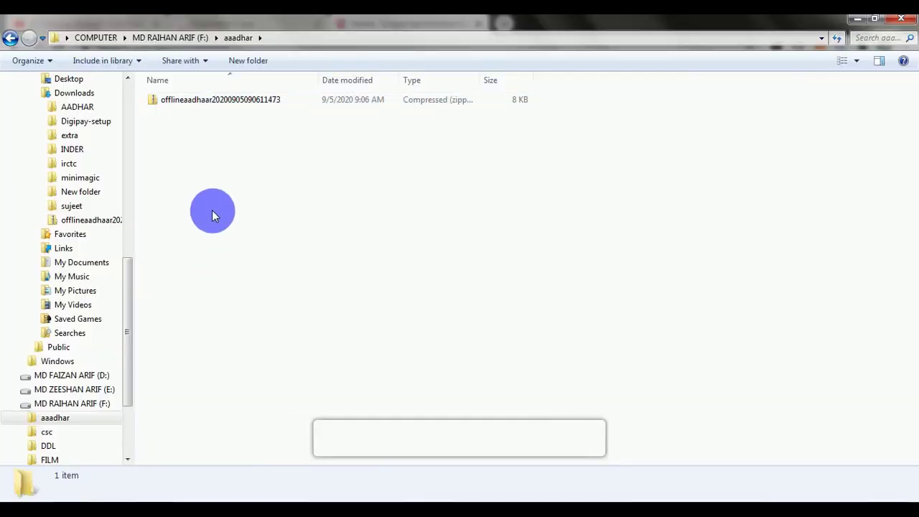
pyautogui.doubleClick(198, 102)
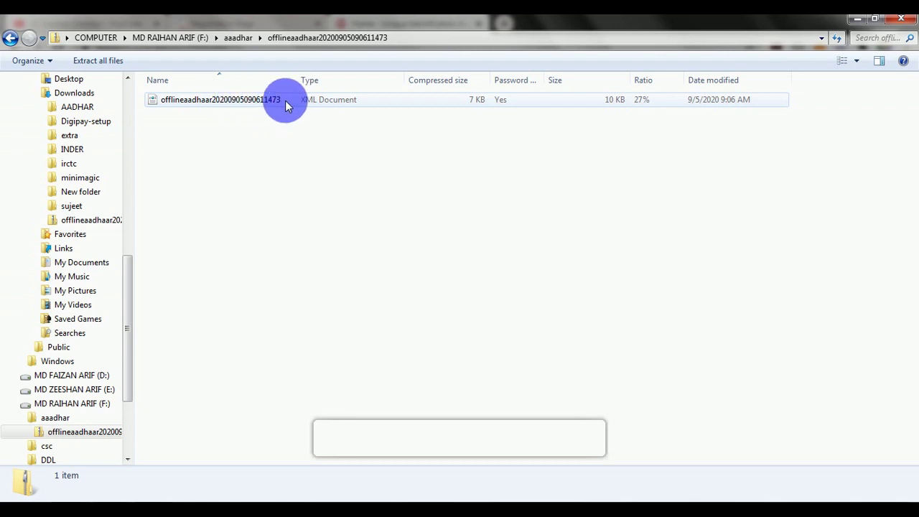
pyautogui.click(10, 38)
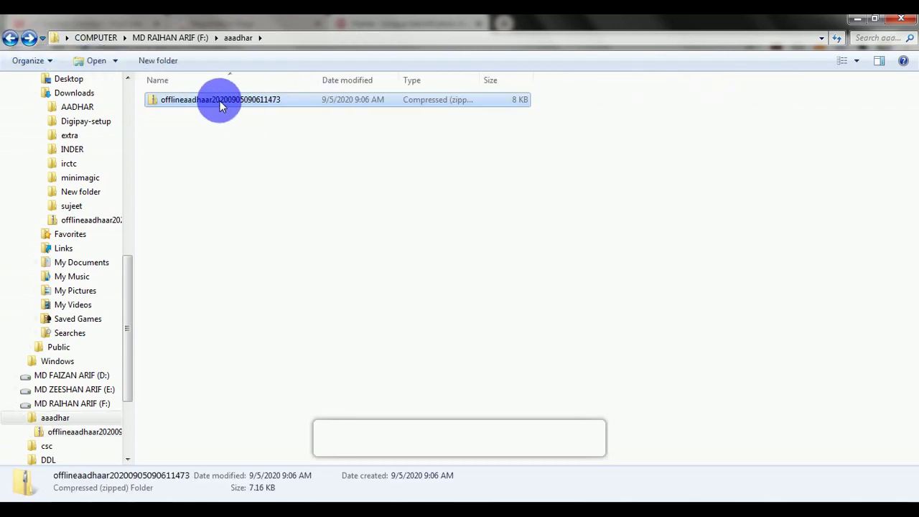
pyautogui.doubleClick(227, 104)
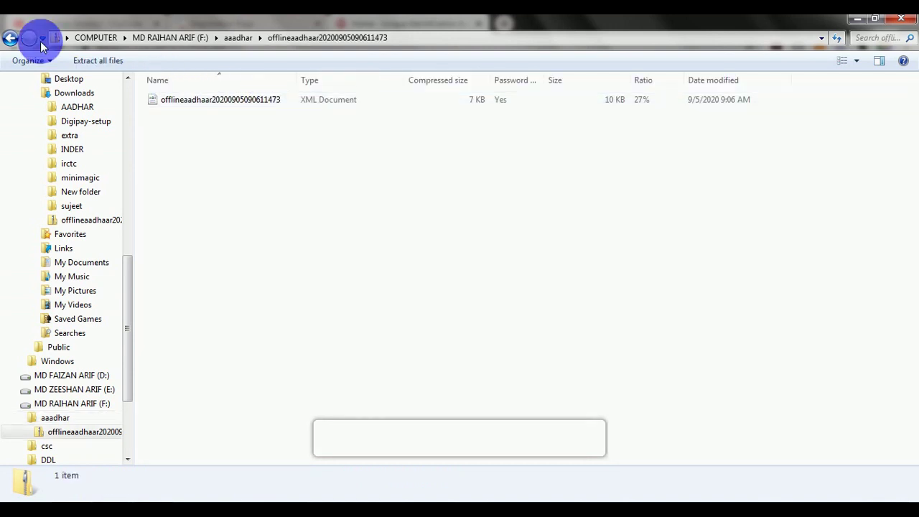
pyautogui.click(10, 38)
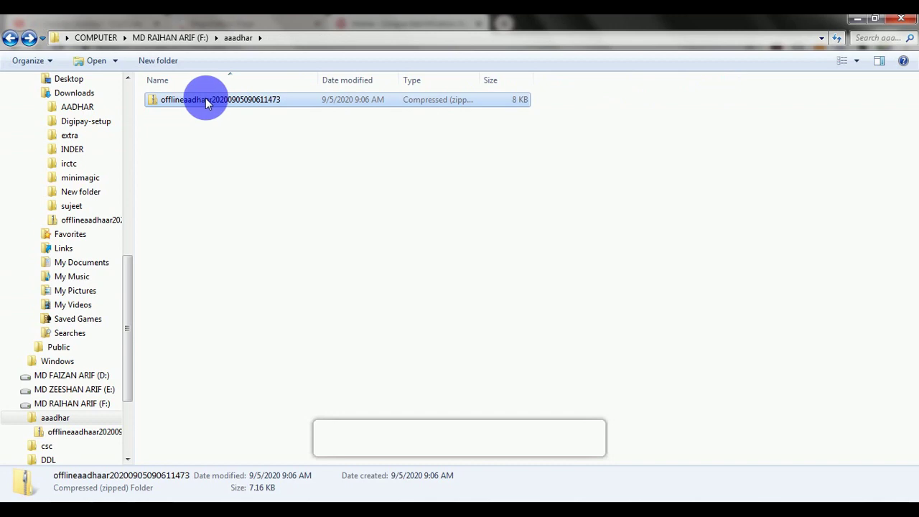
# Return to the NSEIT sign-up form in Chrome and upload the offline Aadhaar ZIP from the aaadhar folder as the XML file
pyautogui.moveTo(113, 496)
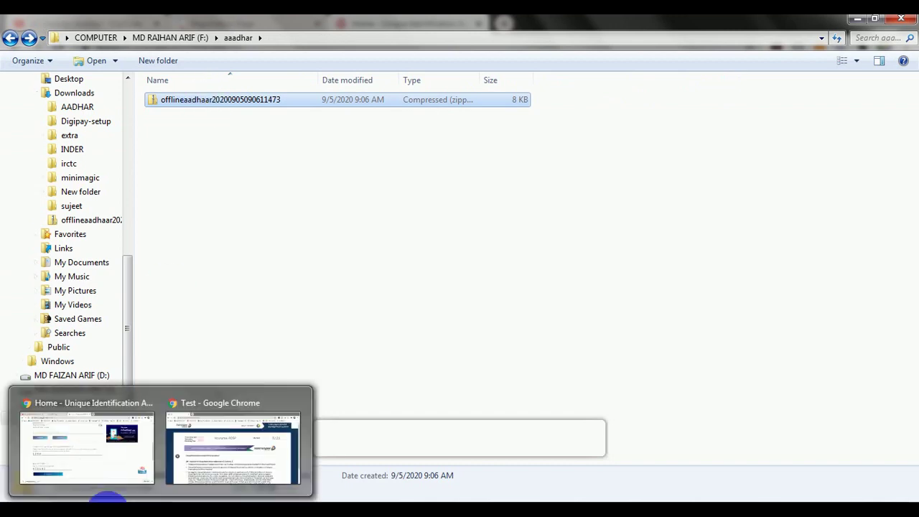
pyautogui.click(81, 441)
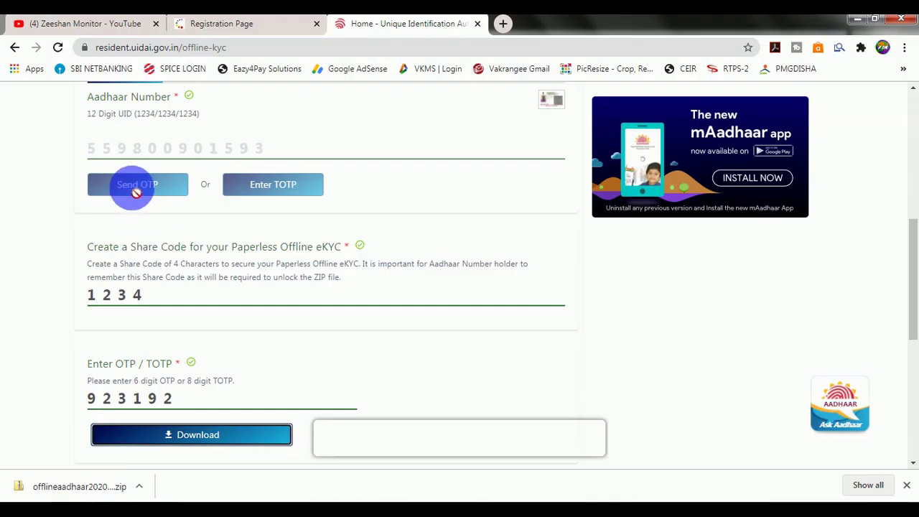
pyautogui.click(236, 24)
pyautogui.click(308, 225)
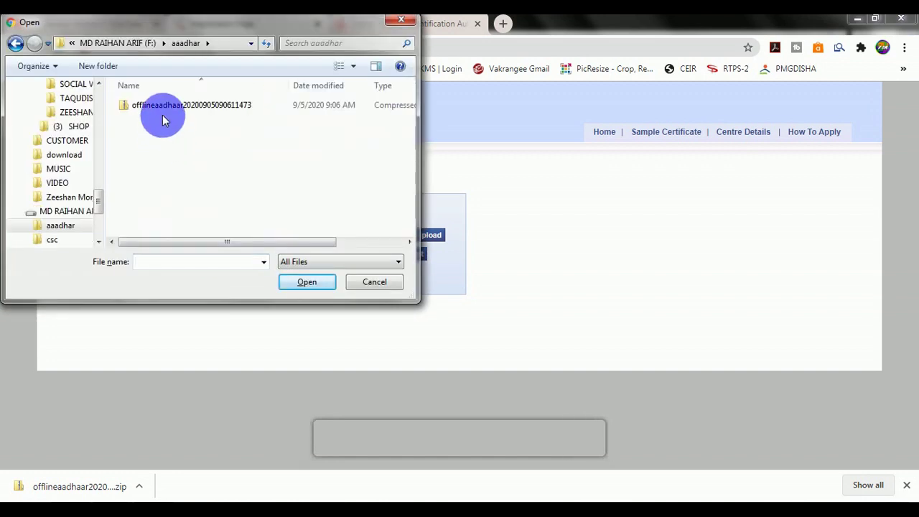
pyautogui.click(165, 110)
pyautogui.doubleClick(165, 110)
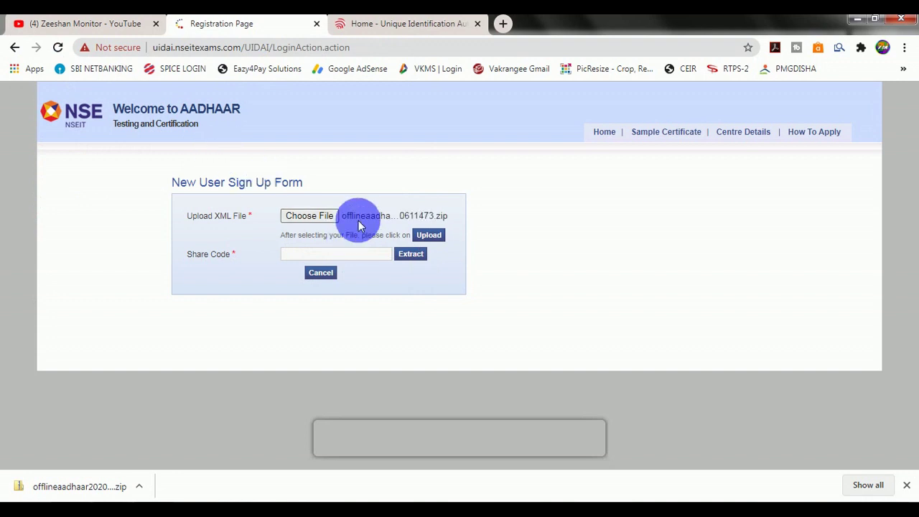
pyautogui.click(431, 236)
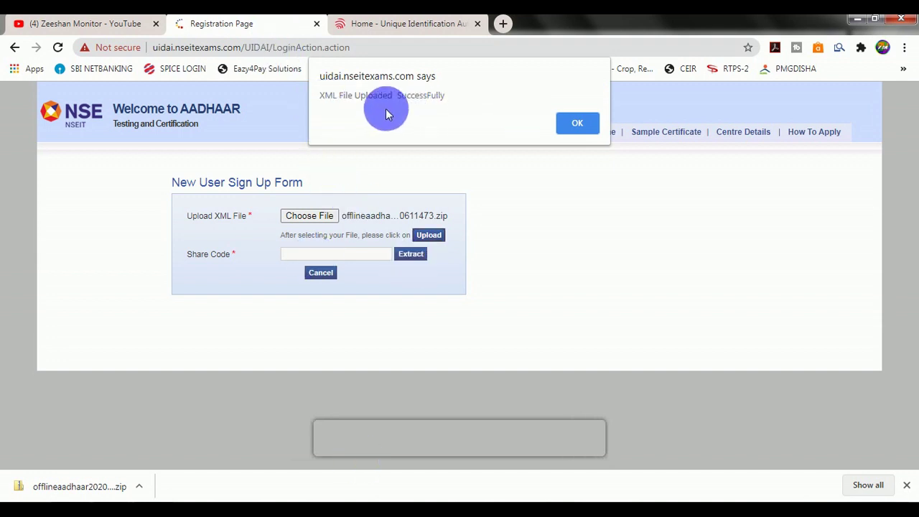
pyautogui.click(579, 122)
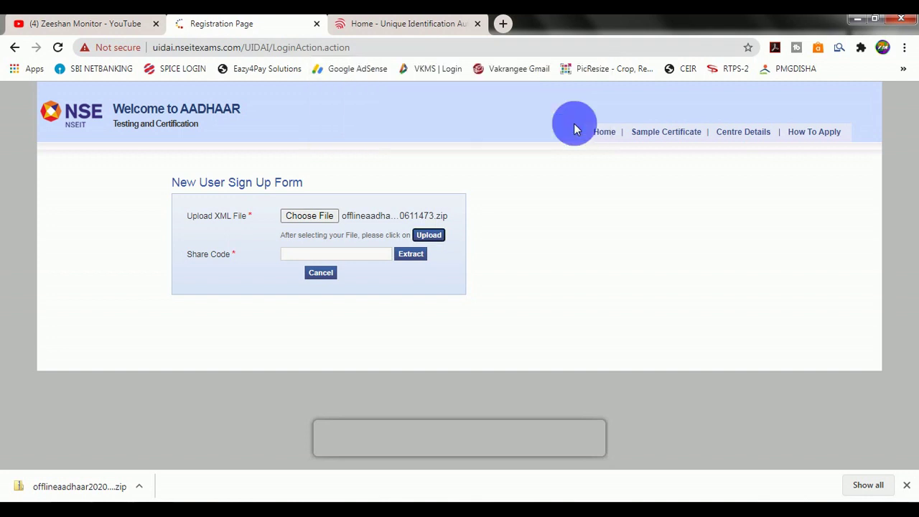
# Enter the share code for the uploaded file and extract its data
pyautogui.click(305, 255)
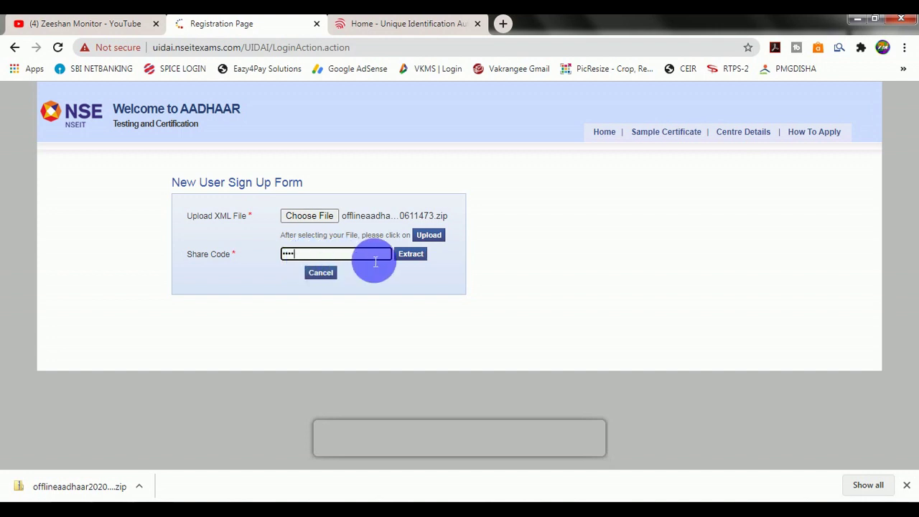
pyautogui.click(421, 258)
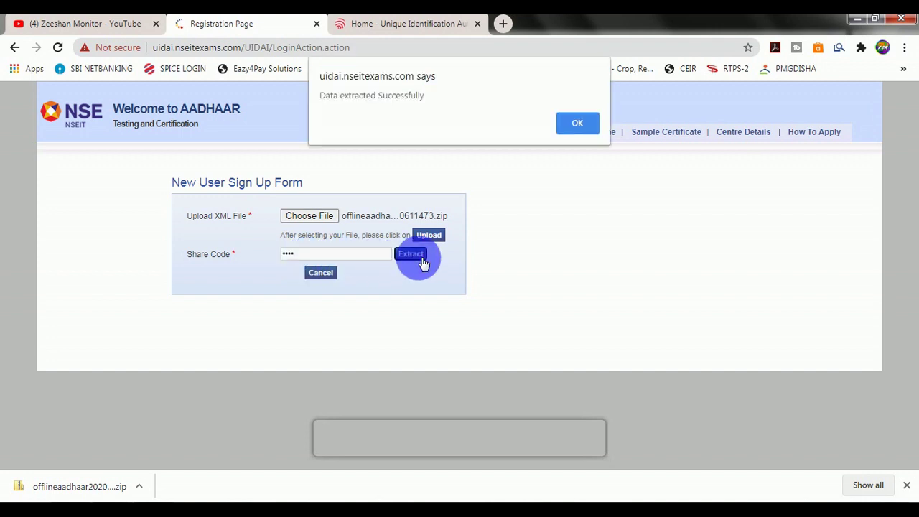
pyautogui.click(572, 126)
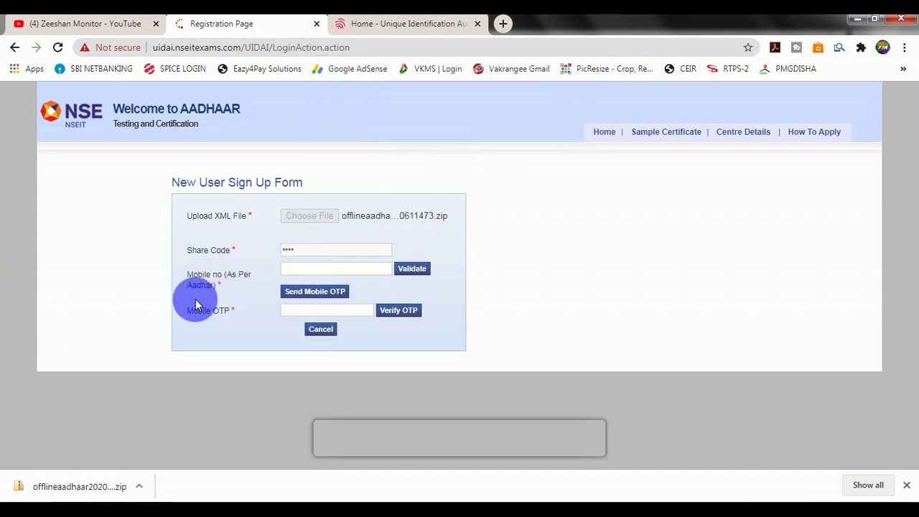
# Enter the Aadhaar-registered mobile number in the sign-up form and validate it
pyautogui.click(308, 271)
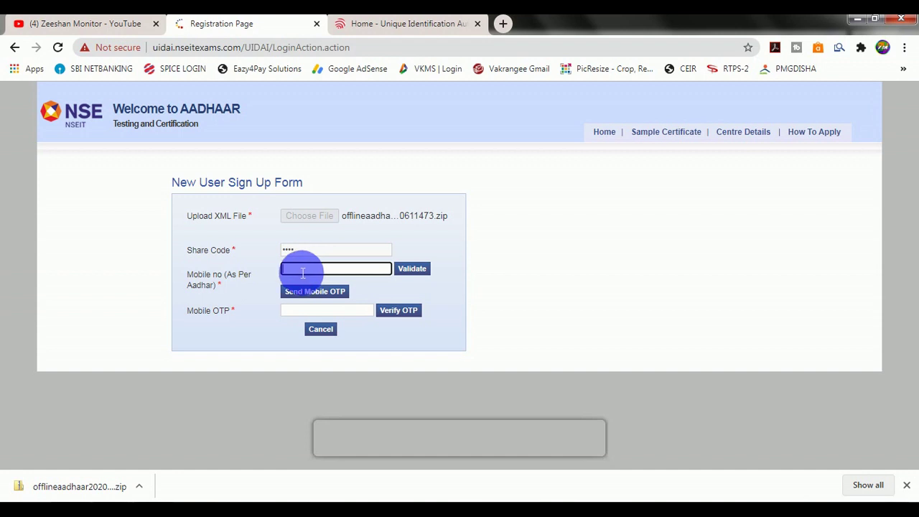
pyautogui.hotkey('ctrl', 'v')
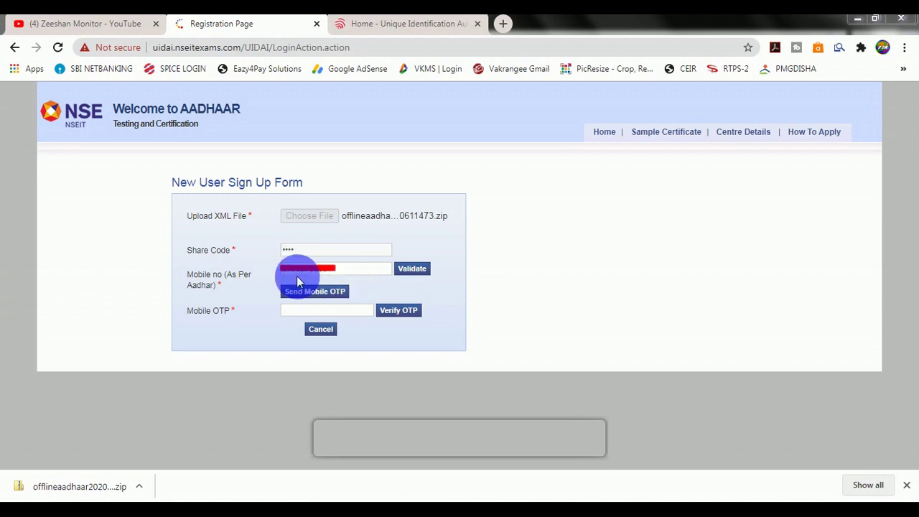
pyautogui.click(421, 273)
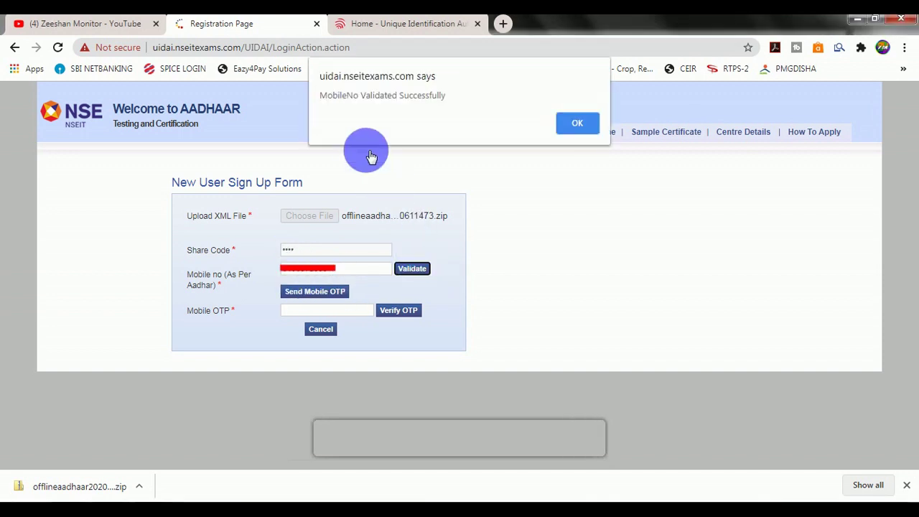
pyautogui.click(580, 129)
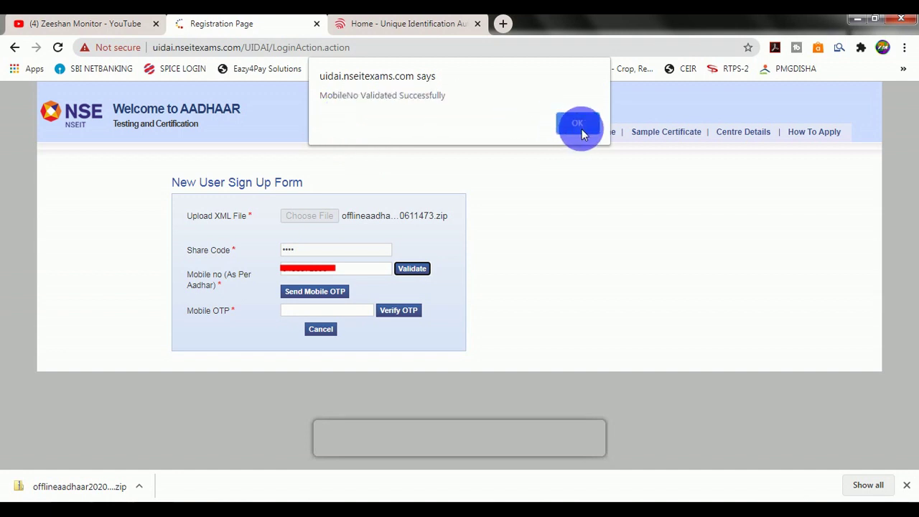
# Request the mobile OTP, enter the received code, and verify it
pyautogui.click(306, 294)
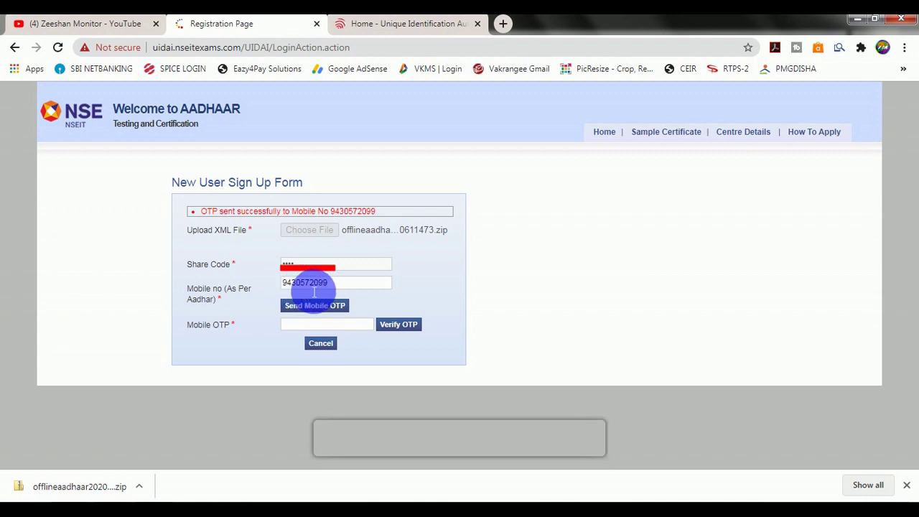
pyautogui.click(351, 344)
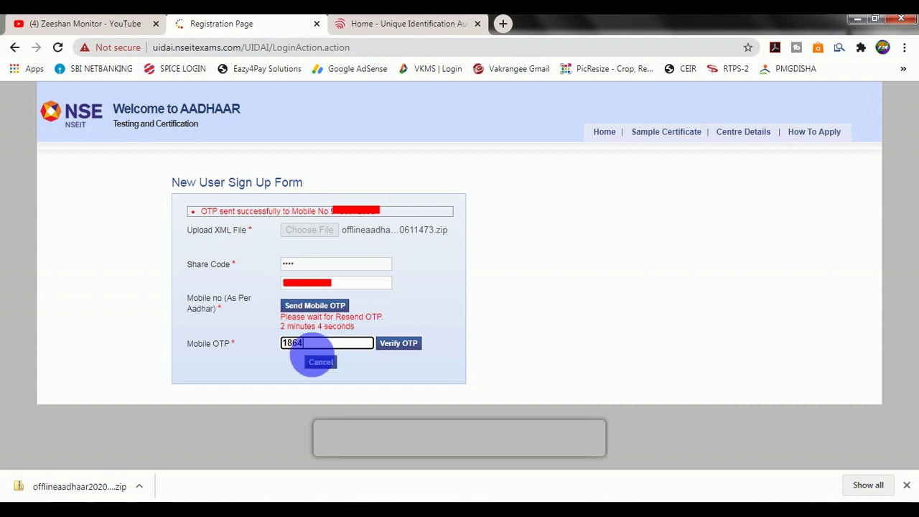
pyautogui.click(402, 344)
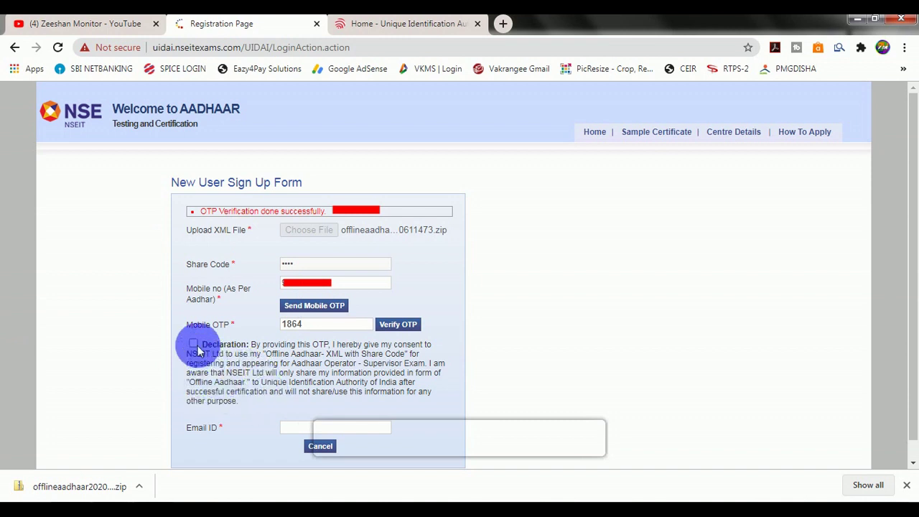
# Accept the consent declaration, fill in the e-mail address, and confirm the displayed Aadhaar details to register
pyautogui.click(193, 345)
pyautogui.click(306, 428)
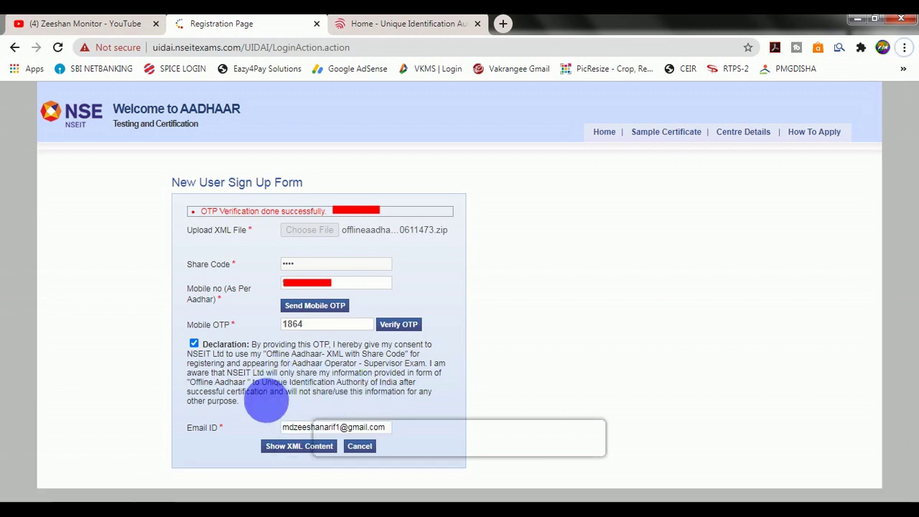
pyautogui.click(278, 449)
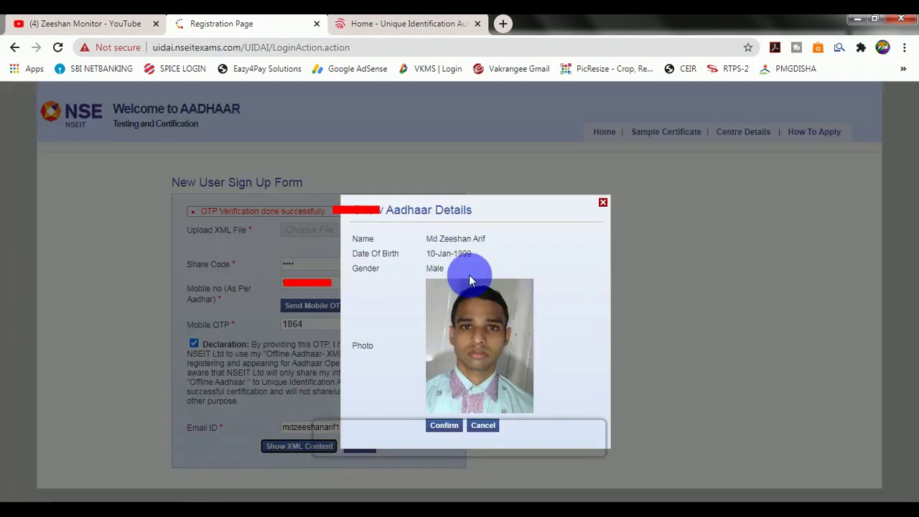
pyautogui.click(445, 427)
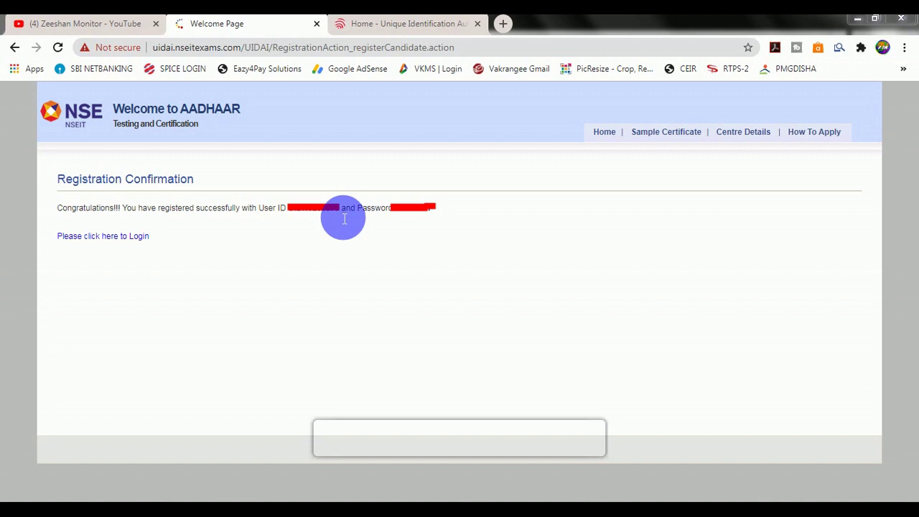
# Go from the registration confirmation to the login page and sign in with the issued user ID and password
pyautogui.click(81, 243)
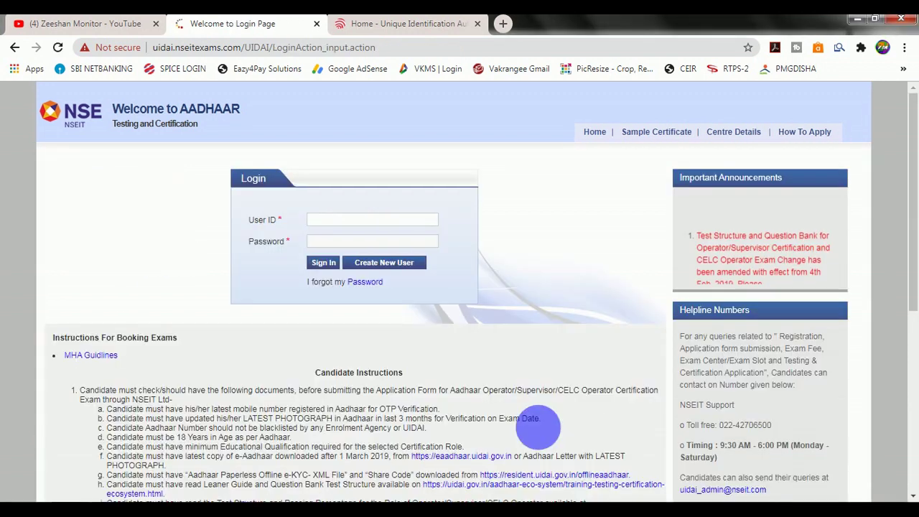
pyautogui.click(335, 228)
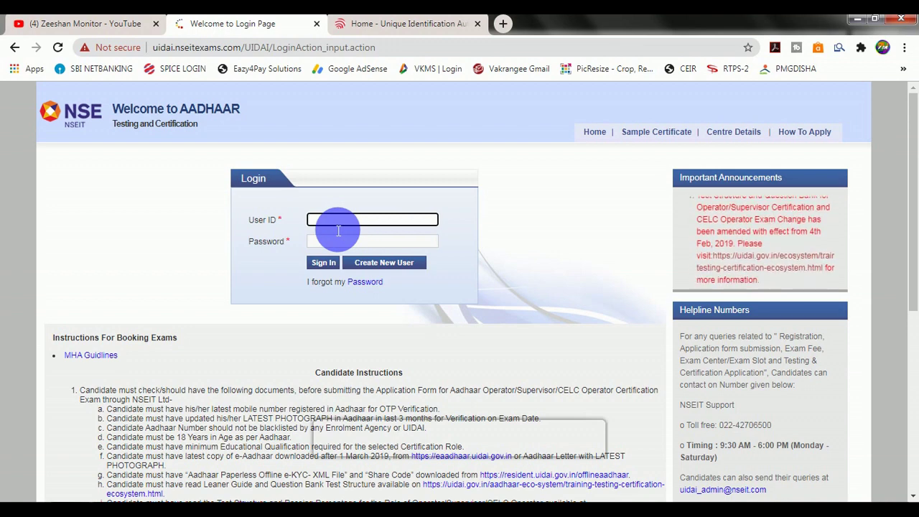
pyautogui.click(329, 265)
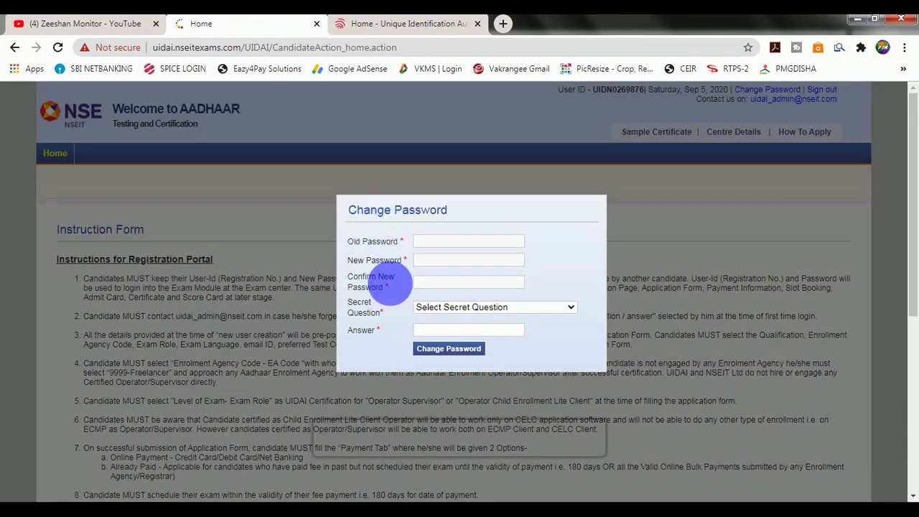
# Enter the old password, then fill in and confirm the new password in the Change Password form
pyautogui.click(428, 244)
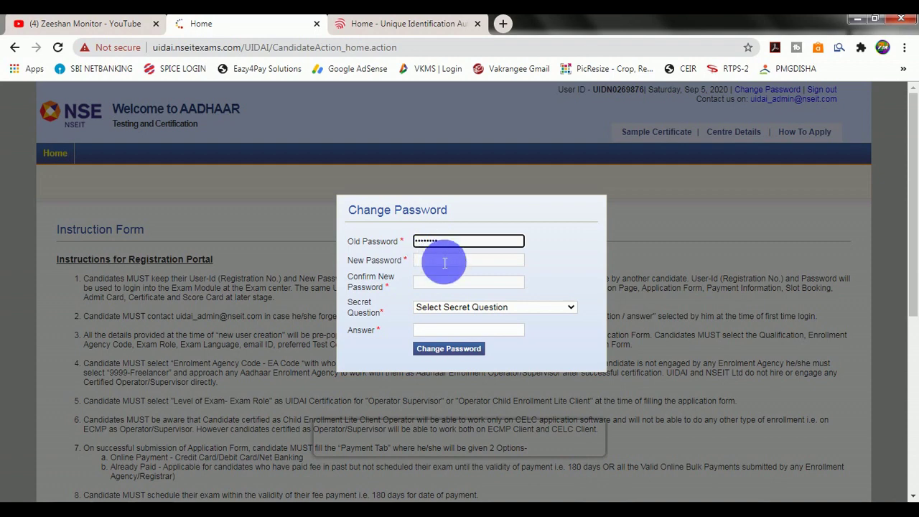
pyautogui.click(439, 262)
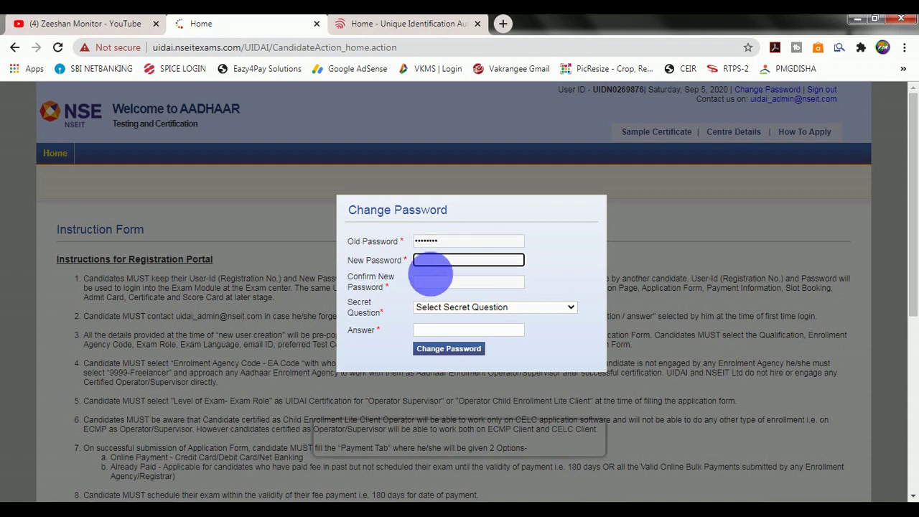
pyautogui.click(433, 285)
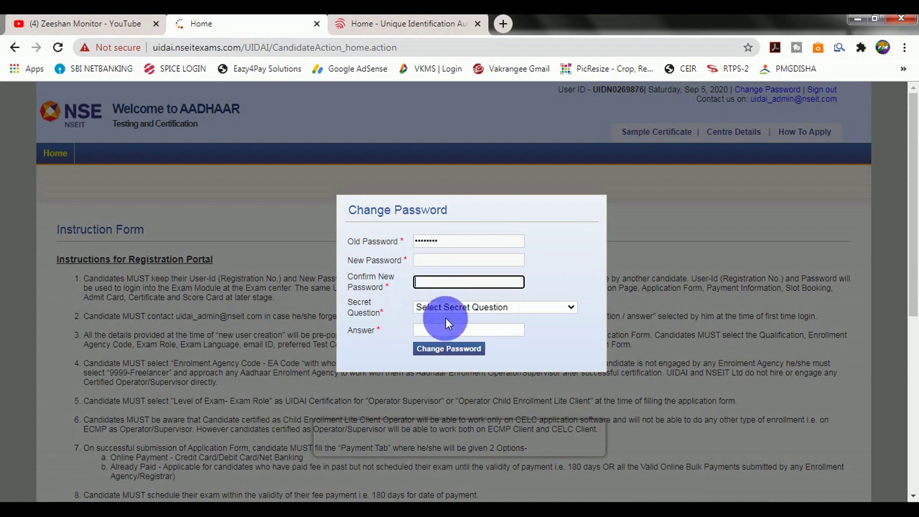
pyautogui.click(448, 309)
pyautogui.click(449, 308)
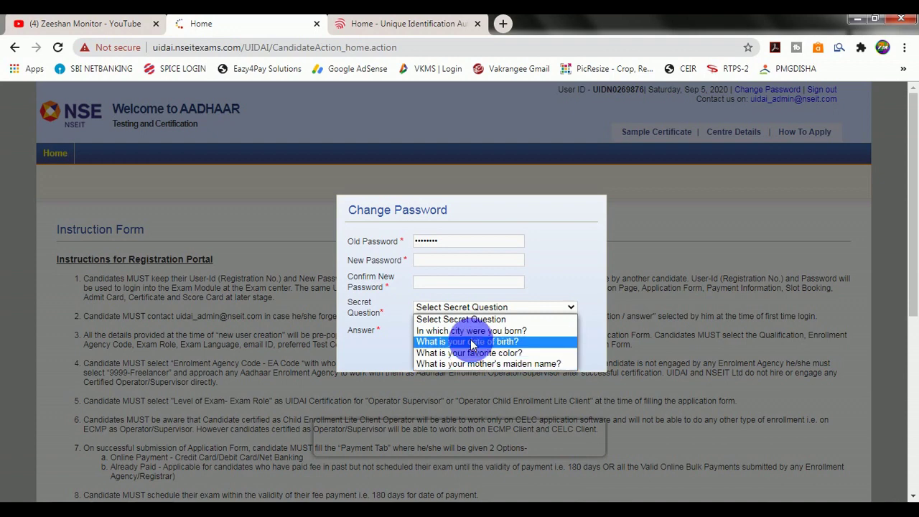
pyautogui.click(438, 342)
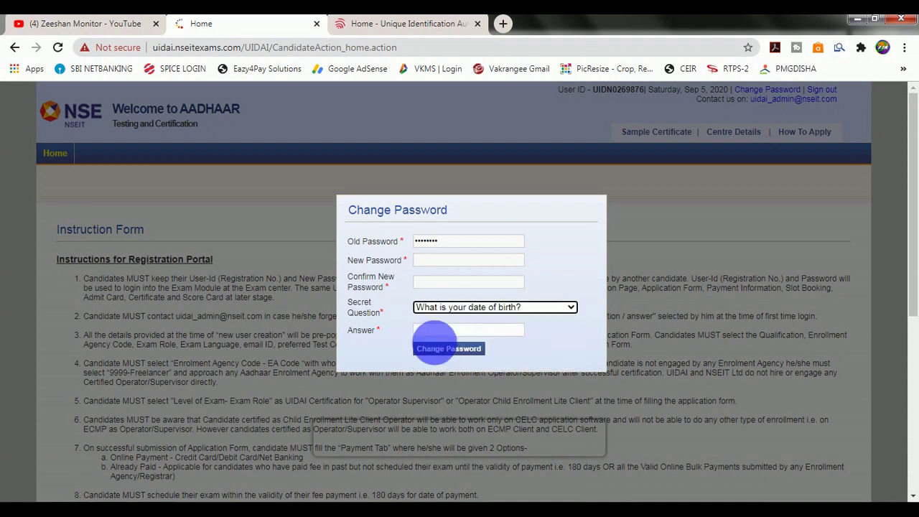
pyautogui.click(464, 331)
# Set the secret question to "What is your mother's maiden name?", enter the secret answer, and submit the password change
pyautogui.click(464, 306)
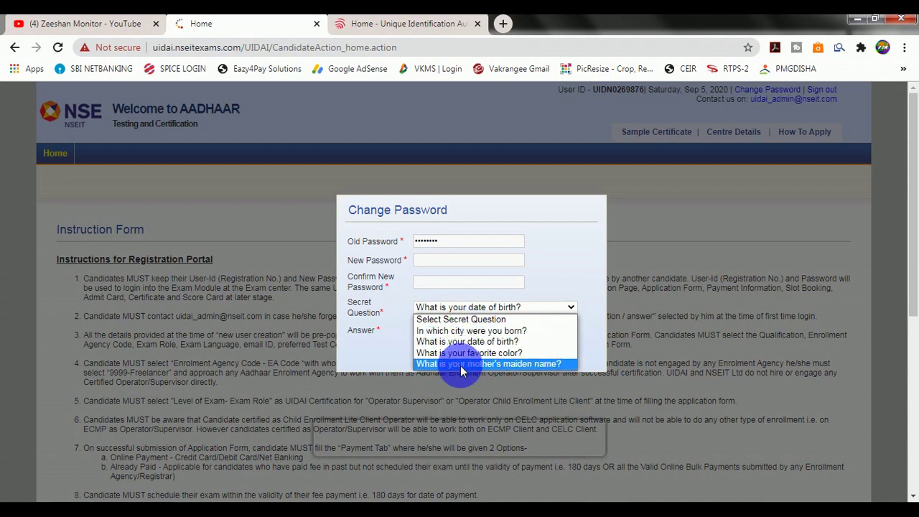
pyautogui.click(461, 364)
pyautogui.click(448, 332)
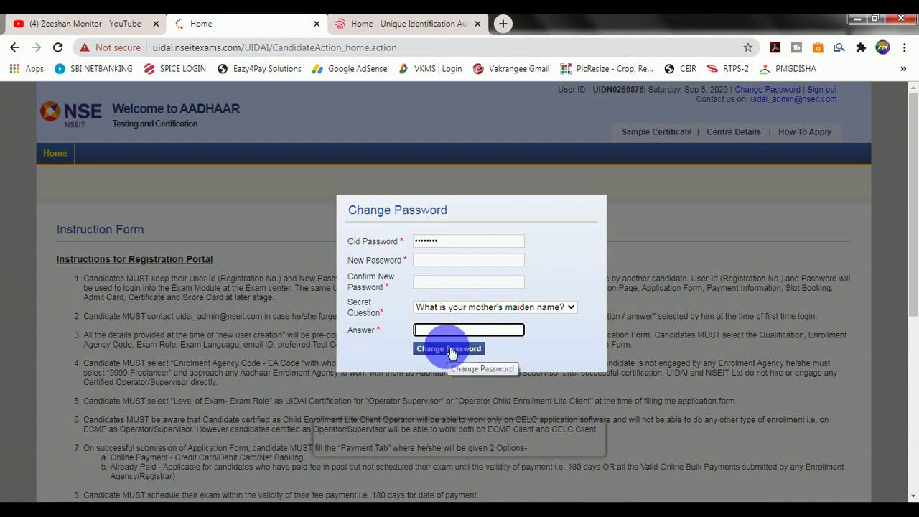
pyautogui.click(450, 350)
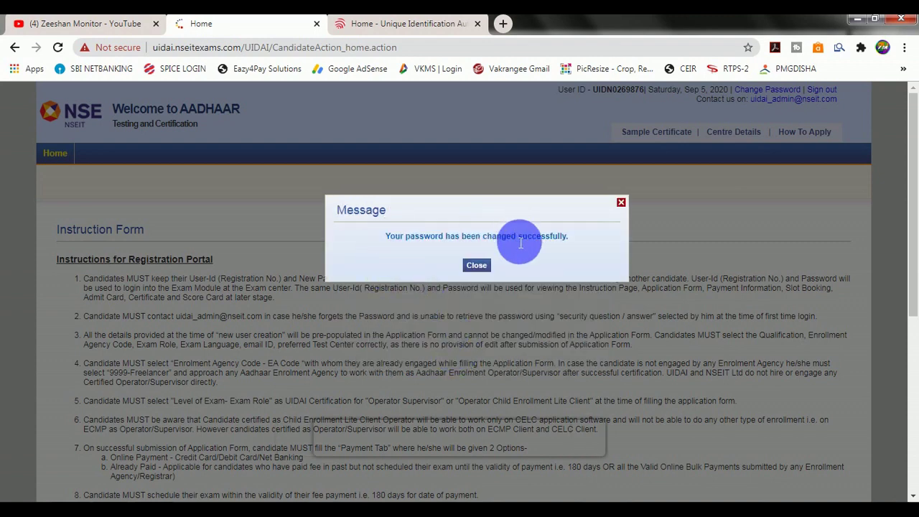
pyautogui.click(476, 271)
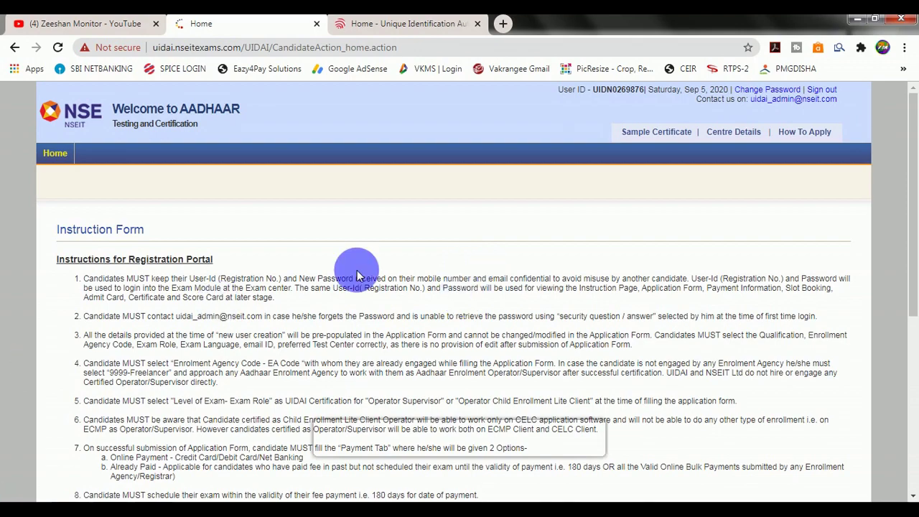
# Read through the registration portal instructions and review the Basic Details section of the application form
pyautogui.scroll(-5, 431, 272)
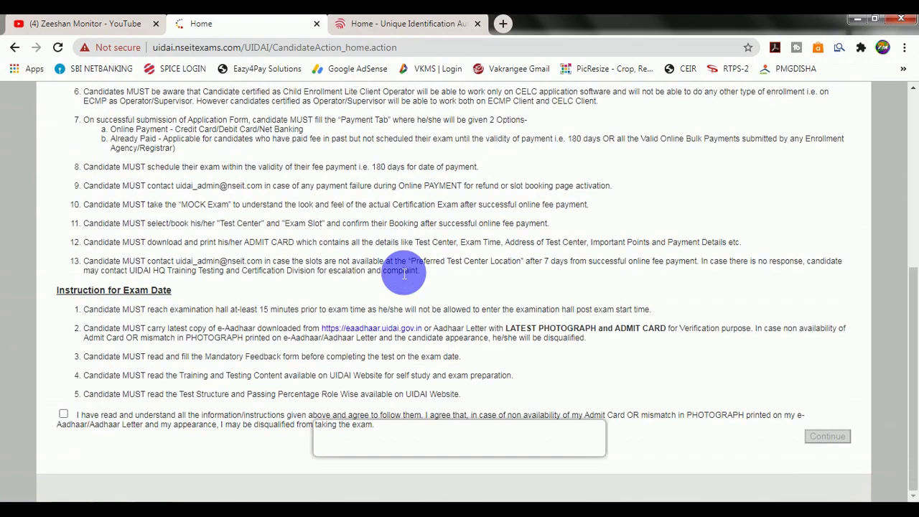
pyautogui.scroll(4, 402, 269)
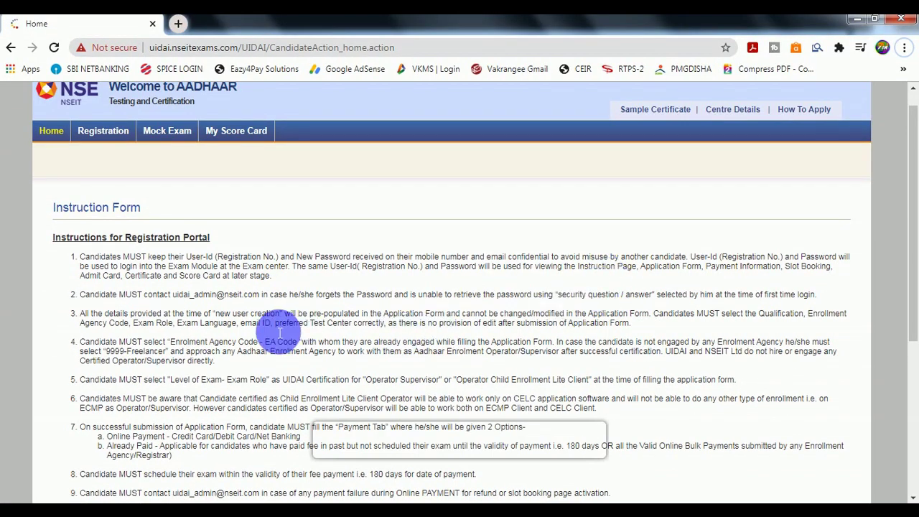
pyautogui.scroll(-4, 280, 332)
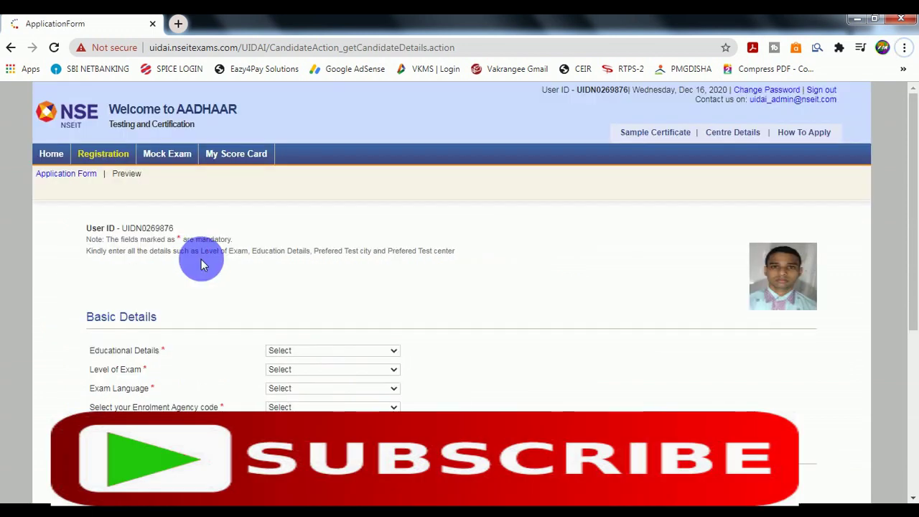
pyautogui.scroll(-1, 201, 264)
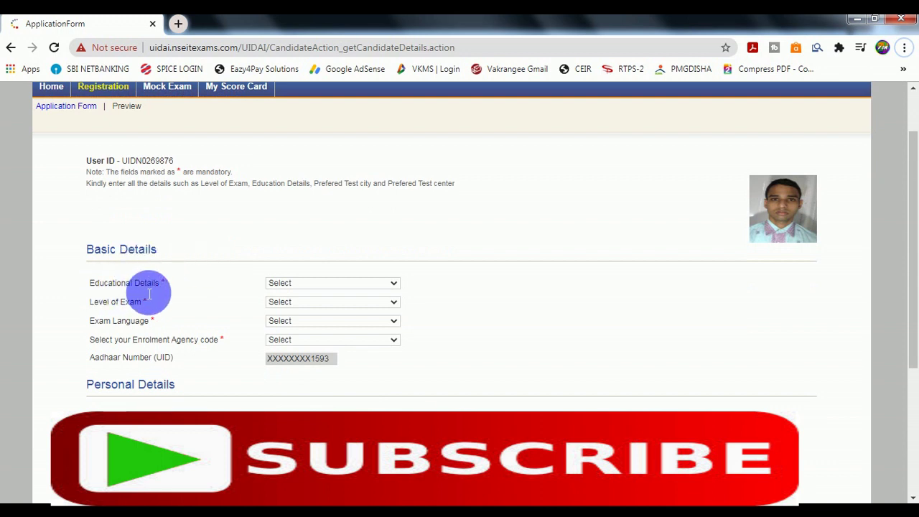
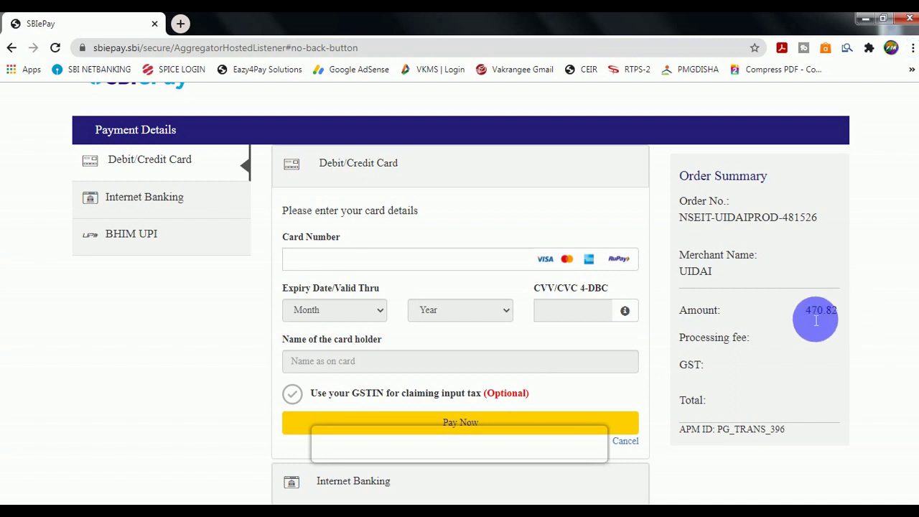
# Choose Internet Banking with State Bank of India as the exam fee's payment method and proceed to pay
pyautogui.moveTo(806, 313); pyautogui.dragTo(833, 321)
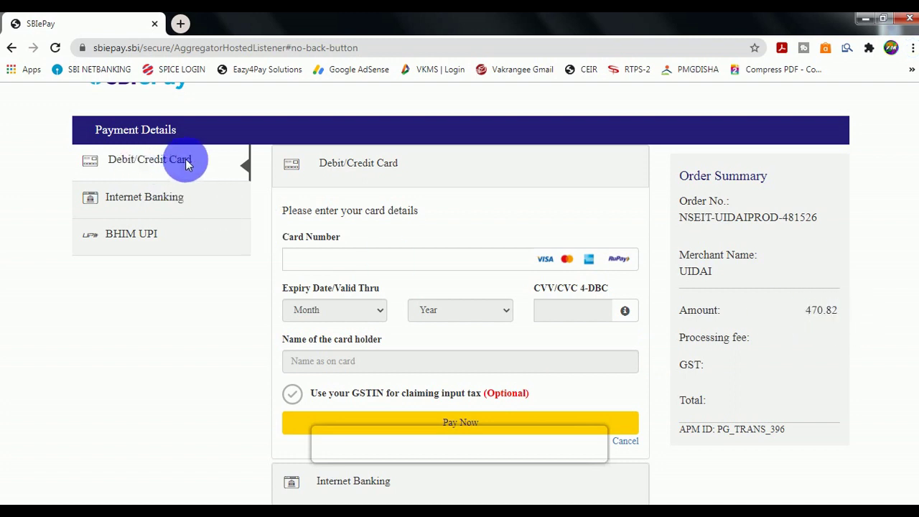
pyautogui.click(154, 194)
pyautogui.click(140, 234)
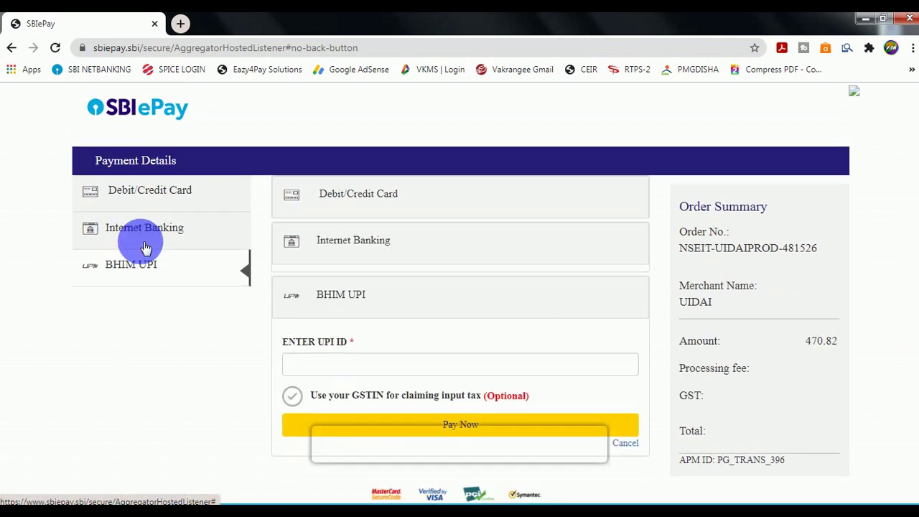
pyautogui.click(113, 228)
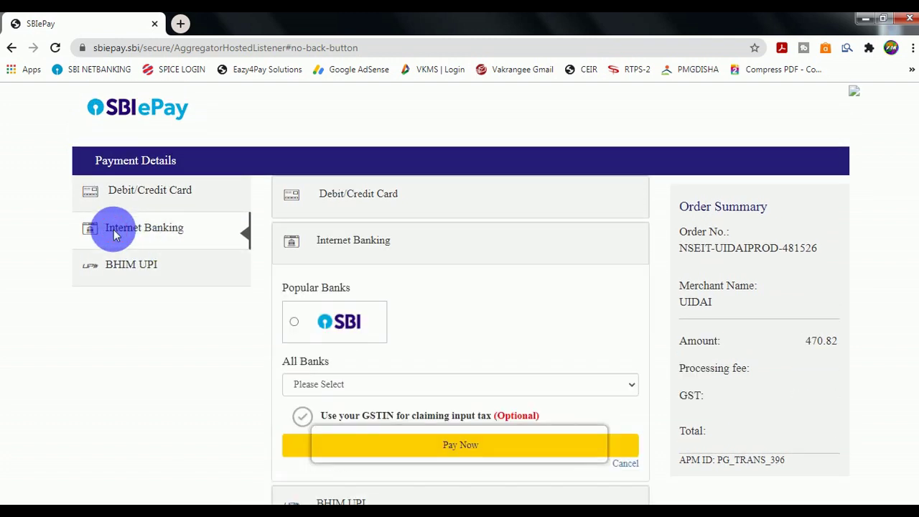
pyautogui.click(295, 323)
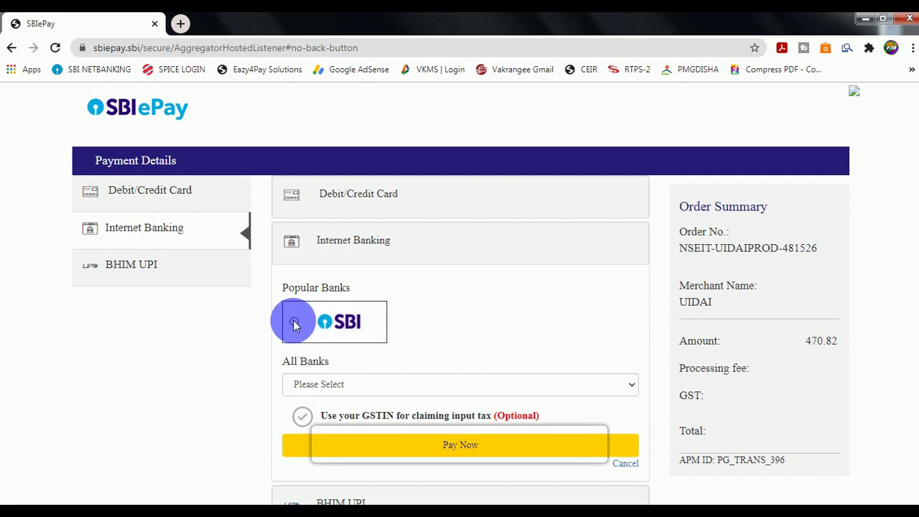
pyautogui.click(332, 387)
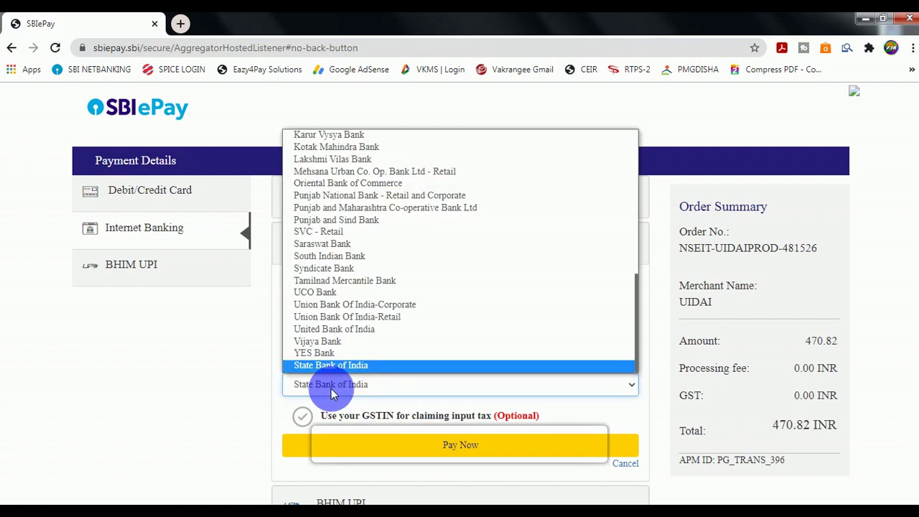
pyautogui.click(332, 393)
pyautogui.click(460, 445)
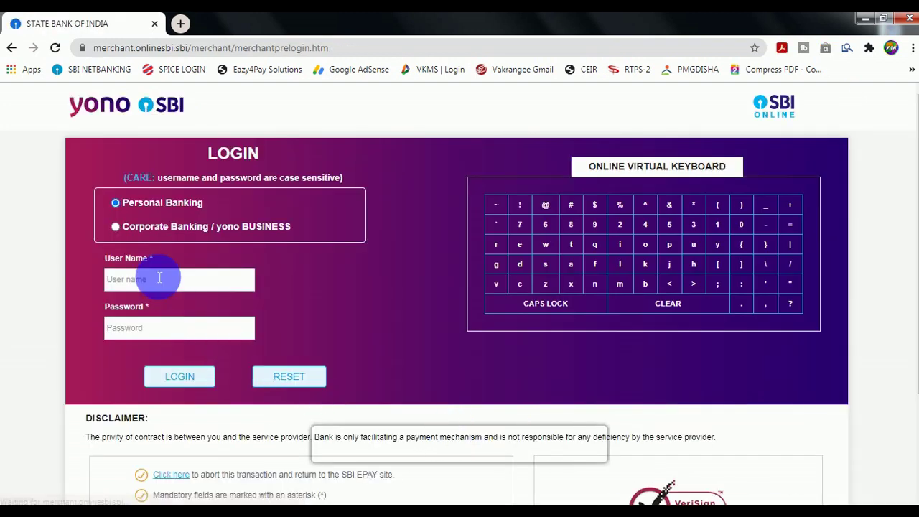
# Log in to SBI personal banking with the account's user name and password
pyautogui.click(159, 278)
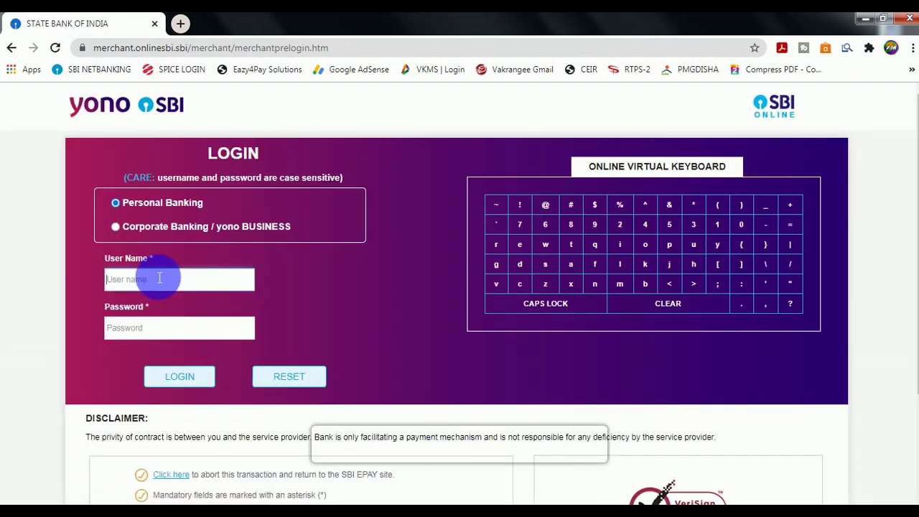
pyautogui.click(165, 326)
pyautogui.click(180, 388)
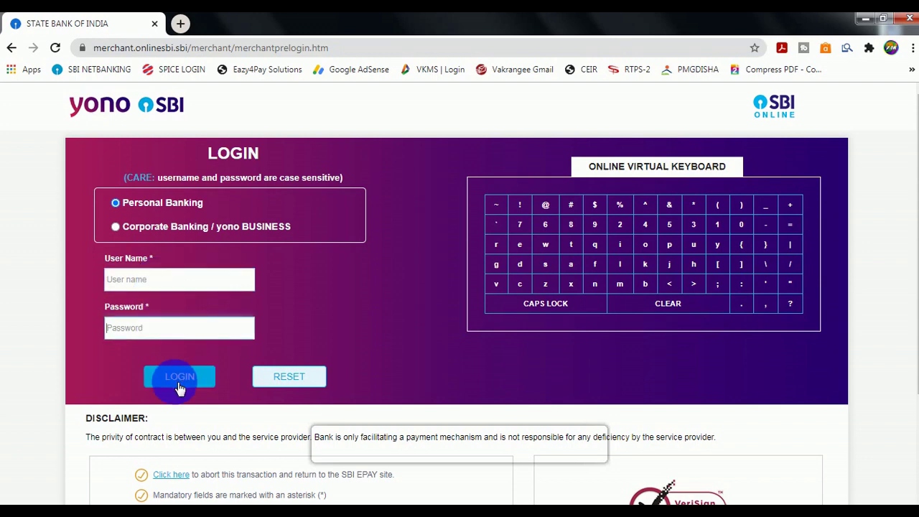
# Confirm the savings account and payment details, and confirm the SBI ePay transaction of 470.82
pyautogui.scroll(-3, 227, 326)
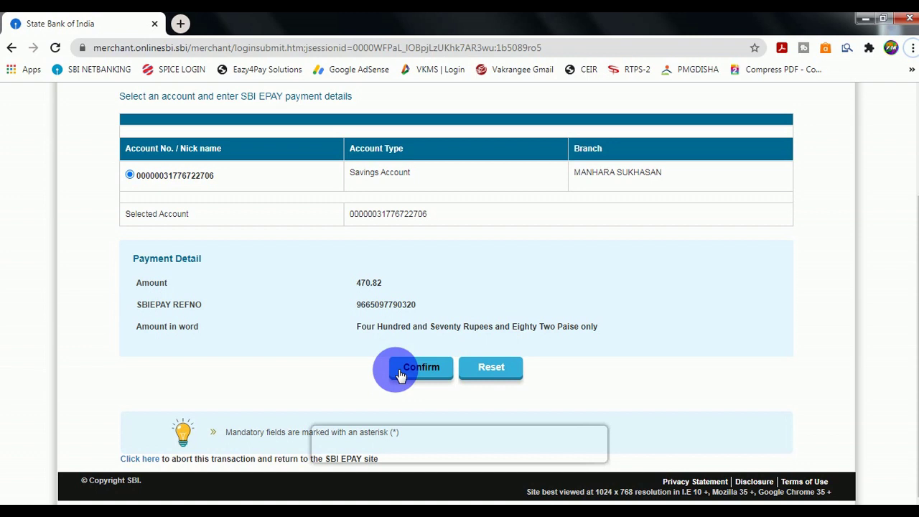
pyautogui.click(400, 374)
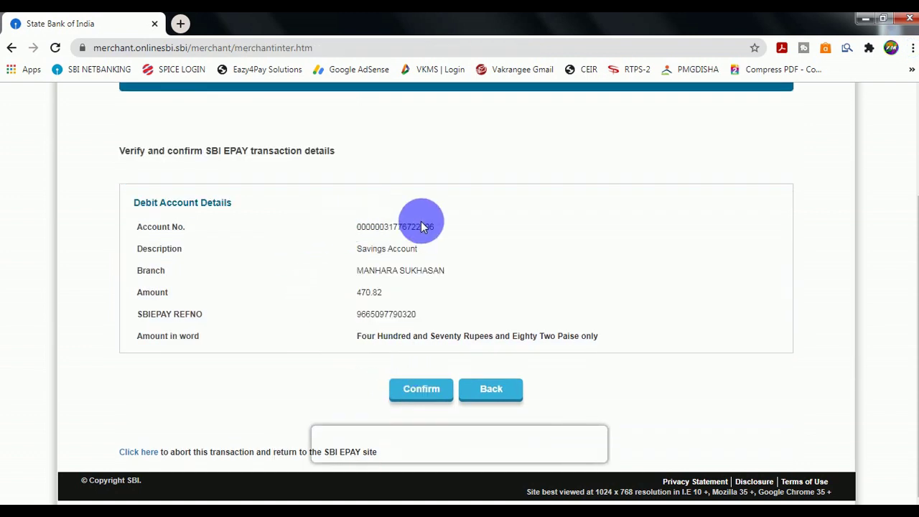
pyautogui.click(420, 398)
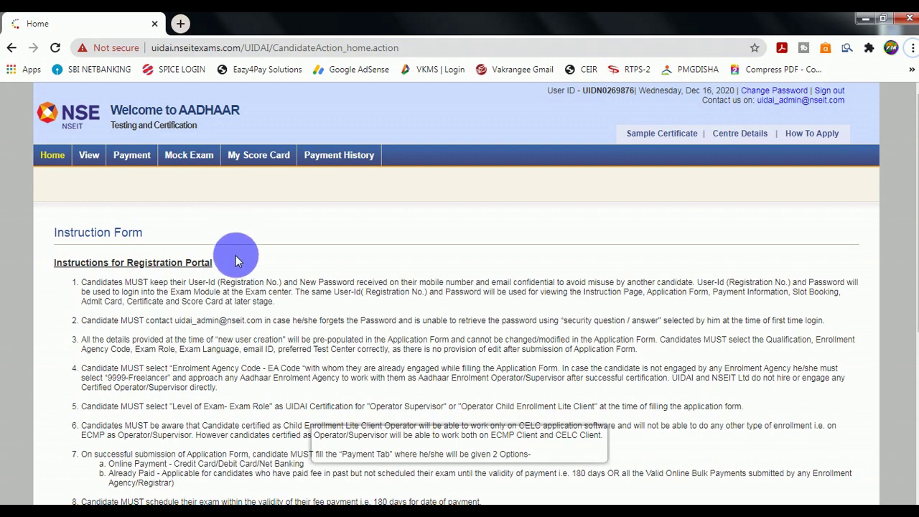
# Review the registration portal and exam-date instructions on the candidate home page, including the required arrival time
pyautogui.scroll(-1, 237, 260)
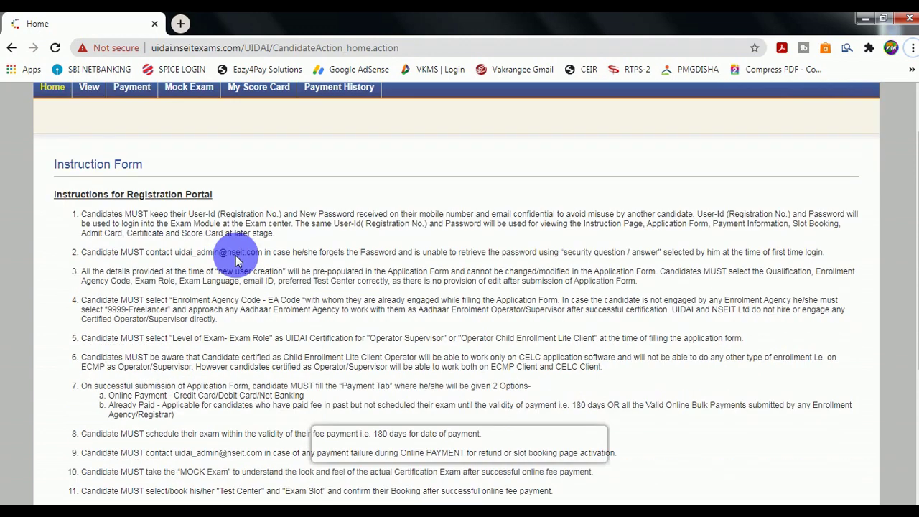
pyautogui.scroll(-2, 237, 260)
pyautogui.scroll(-2, 237, 260)
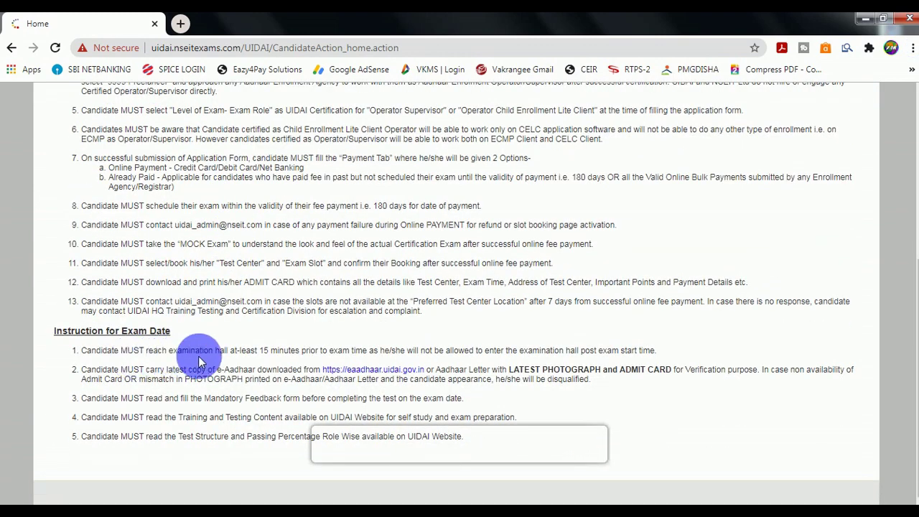
pyautogui.moveTo(270, 359); pyautogui.dragTo(277, 360)
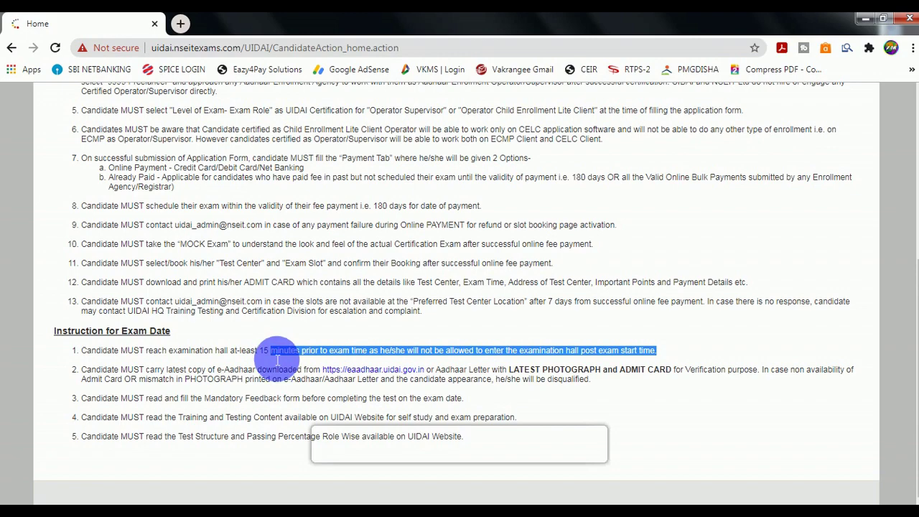
pyautogui.scroll(5, 277, 359)
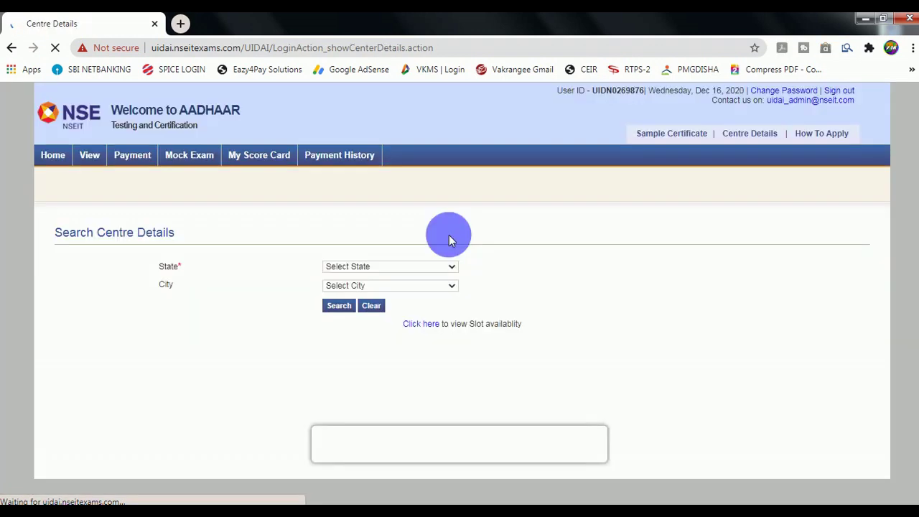
# Search the centre details for test centres in the state Bihar and the city Saharsa
pyautogui.click(338, 266)
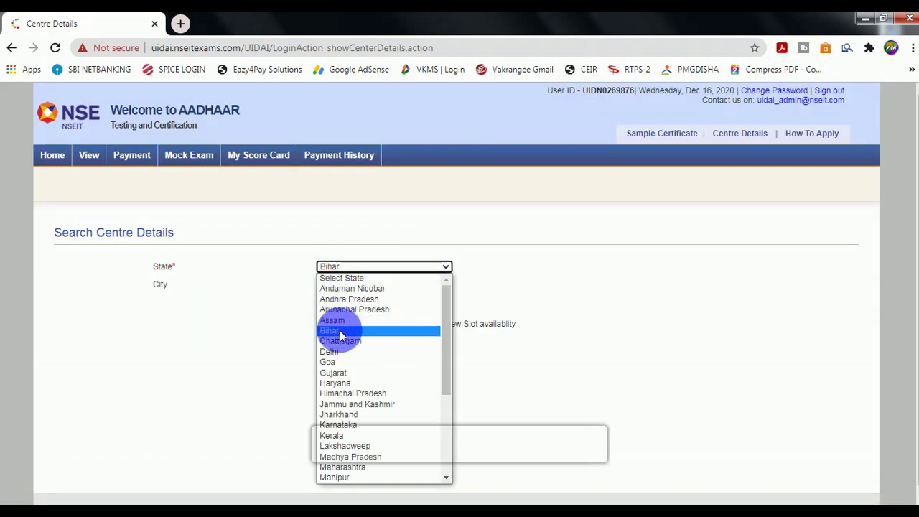
pyautogui.click(338, 330)
pyautogui.click(335, 286)
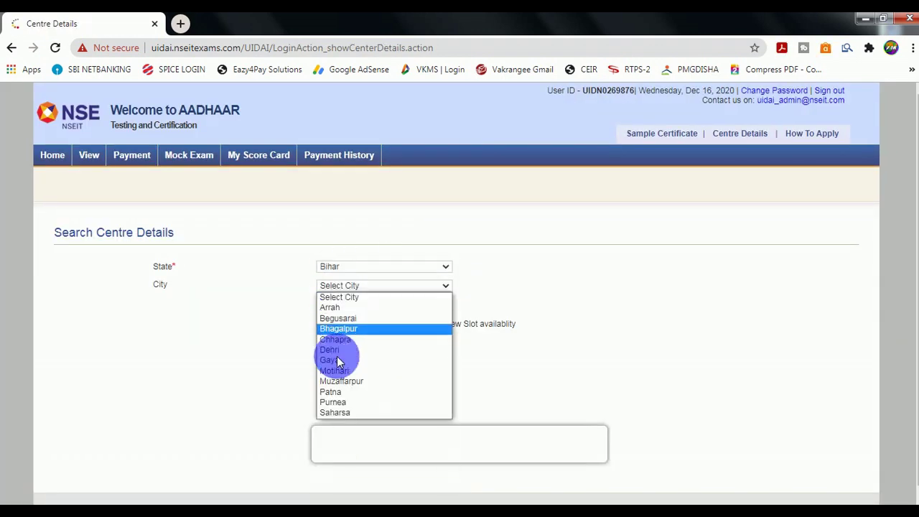
pyautogui.click(336, 413)
pyautogui.click(333, 309)
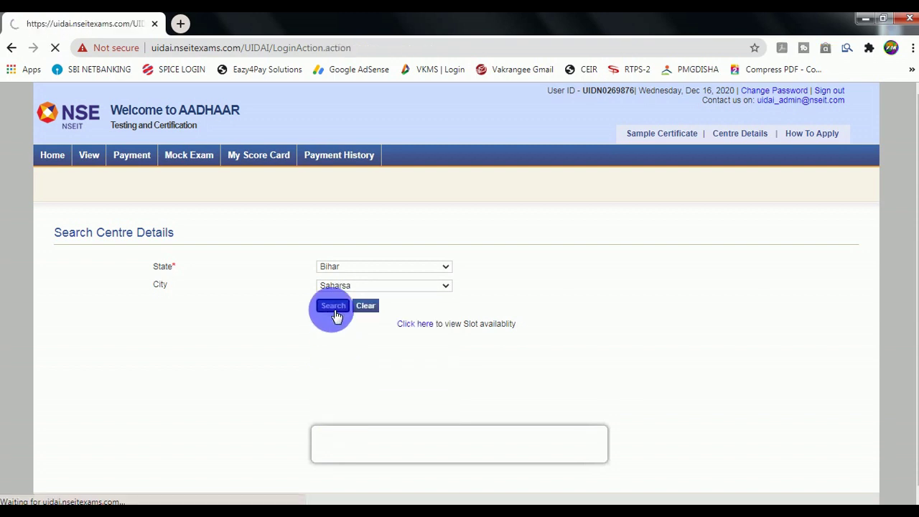
# Check the Saharsa centre in the results, open the slot availability form, and choose the state Bihar
pyautogui.doubleClick(154, 388)
pyautogui.click(154, 394)
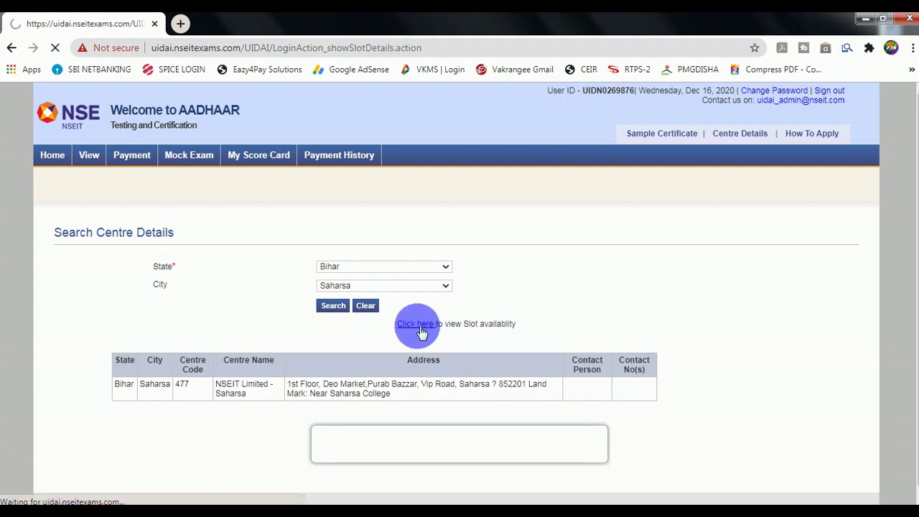
pyautogui.click(365, 267)
pyautogui.click(345, 328)
pyautogui.click(338, 285)
pyautogui.click(334, 274)
pyautogui.click(337, 284)
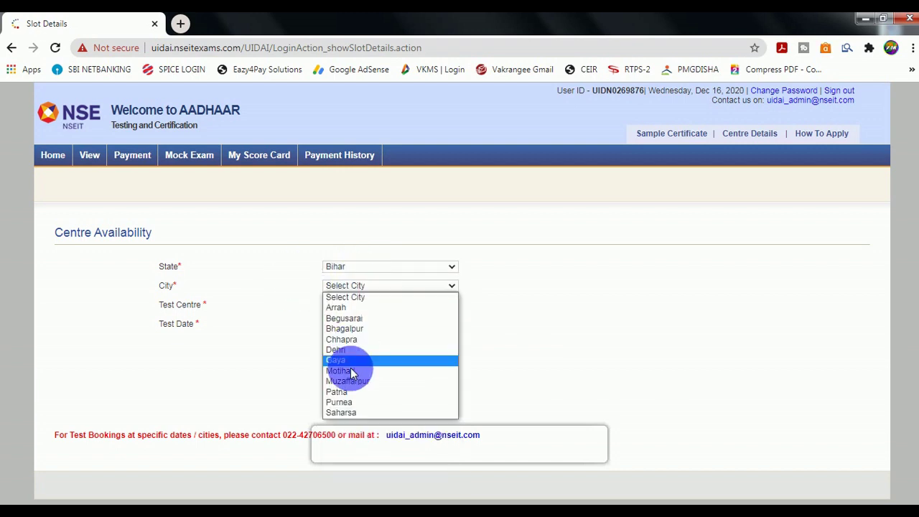
# Check the available seats for Saharsa at the NSEIT Limited - Saharsa centre on 18-DEC-2020
pyautogui.click(342, 412)
pyautogui.click(335, 304)
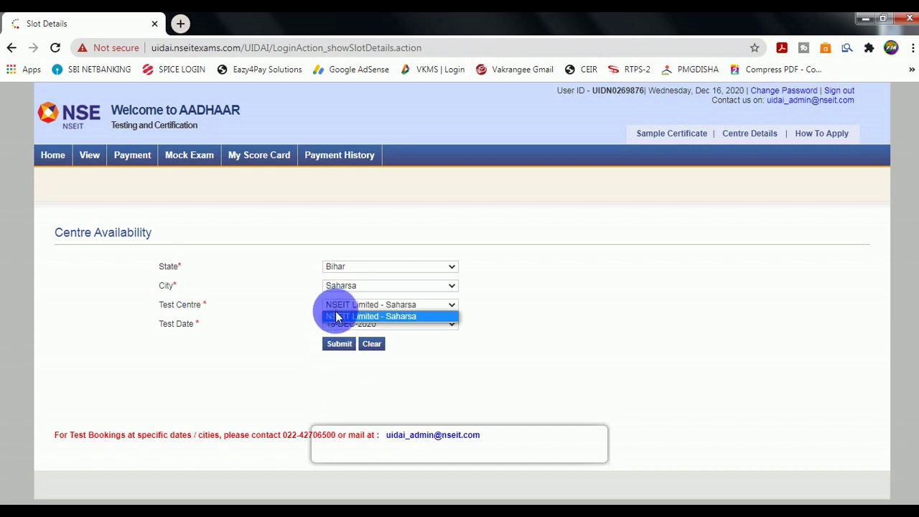
pyautogui.click(337, 317)
pyautogui.click(348, 324)
pyautogui.click(348, 325)
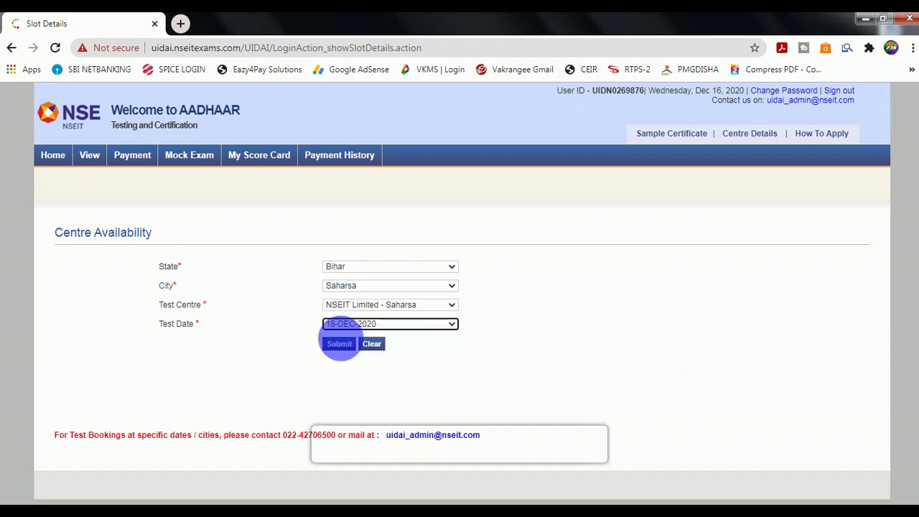
pyautogui.click(339, 345)
pyautogui.scroll(-1, 341, 351)
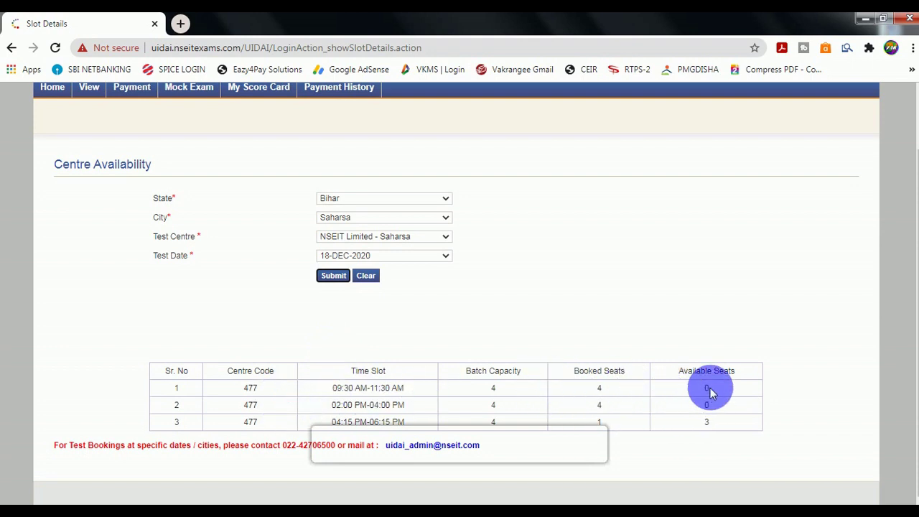
pyautogui.click(718, 430)
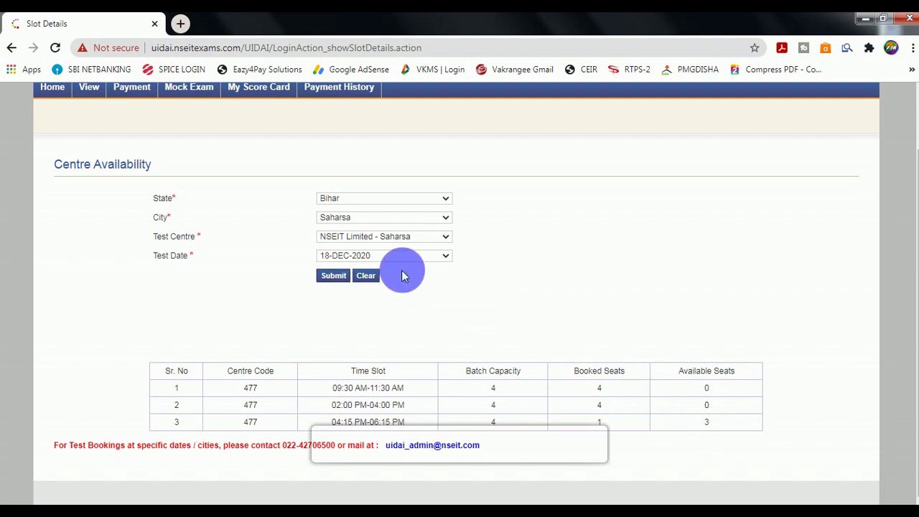
# Open the mock exam page and review the test structure and chapter table for the Operator/Supervisor certification exam
pyautogui.scroll(1, 411, 314)
pyautogui.scroll(1, 411, 314)
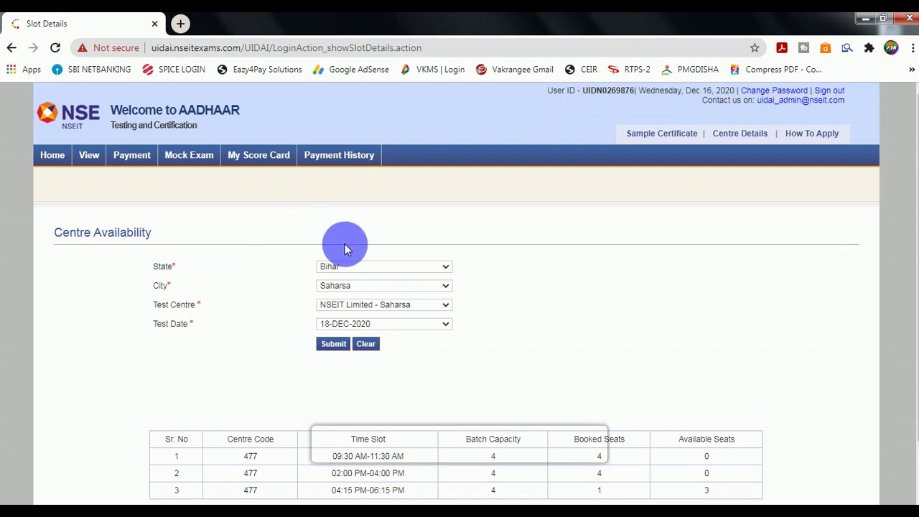
pyautogui.click(182, 158)
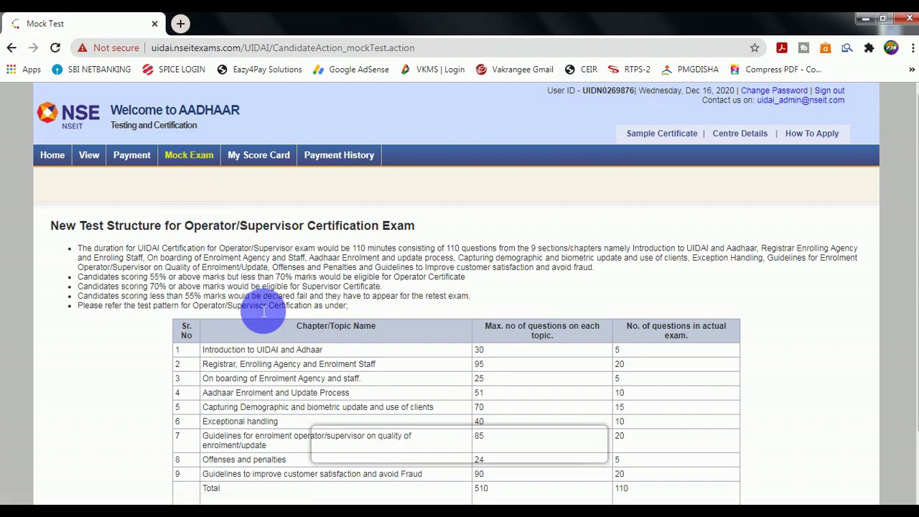
pyautogui.scroll(-1, 263, 311)
pyautogui.moveTo(191, 286); pyautogui.dragTo(350, 435)
pyautogui.click(353, 447)
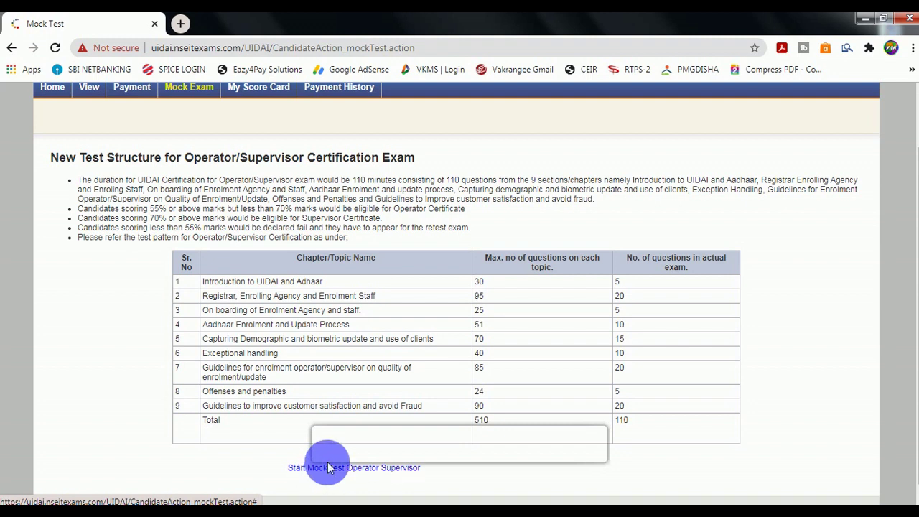
# Start the Operator Supervisor mock test with the section UIDAI Operator Supervisor
pyautogui.scroll(-1, 305, 420)
pyautogui.click(337, 453)
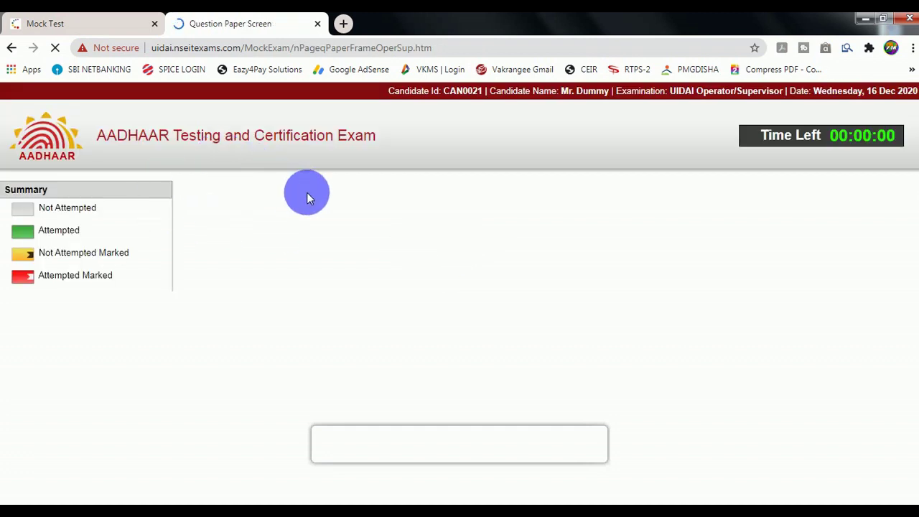
pyautogui.click(404, 194)
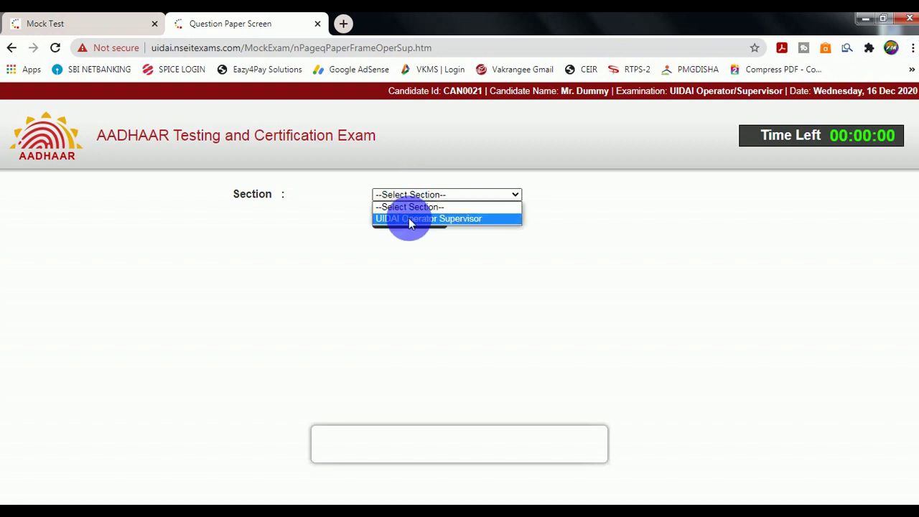
pyautogui.click(409, 218)
pyautogui.click(410, 221)
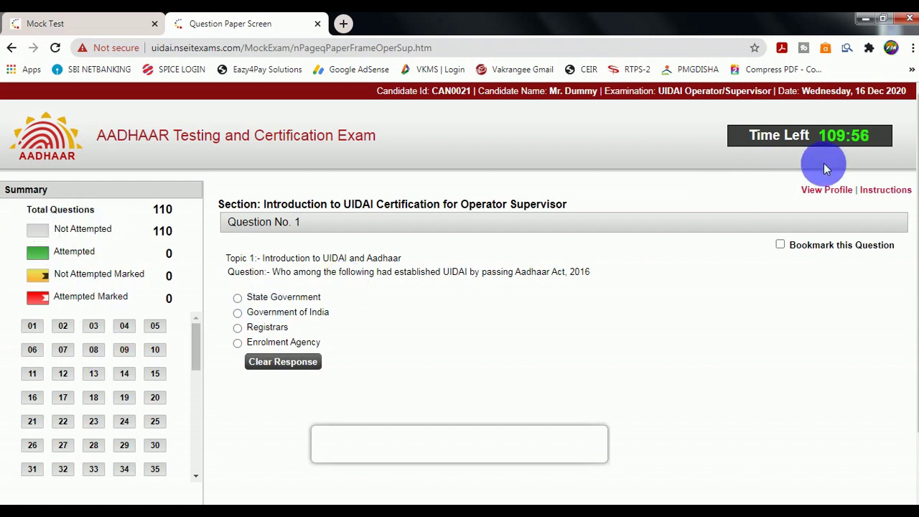
# Try out question 1 by selecting Government of India and clearing the response
pyautogui.moveTo(197, 355); pyautogui.dragTo(305, 285)
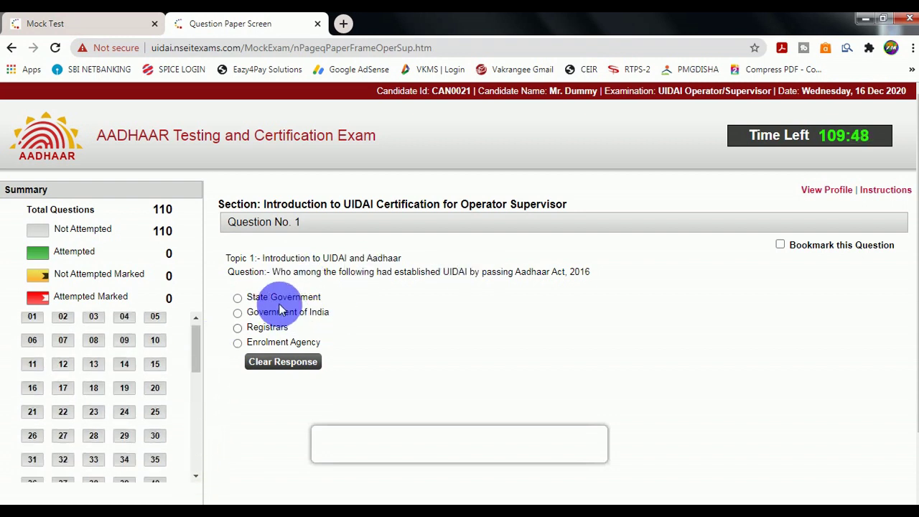
pyautogui.click(238, 312)
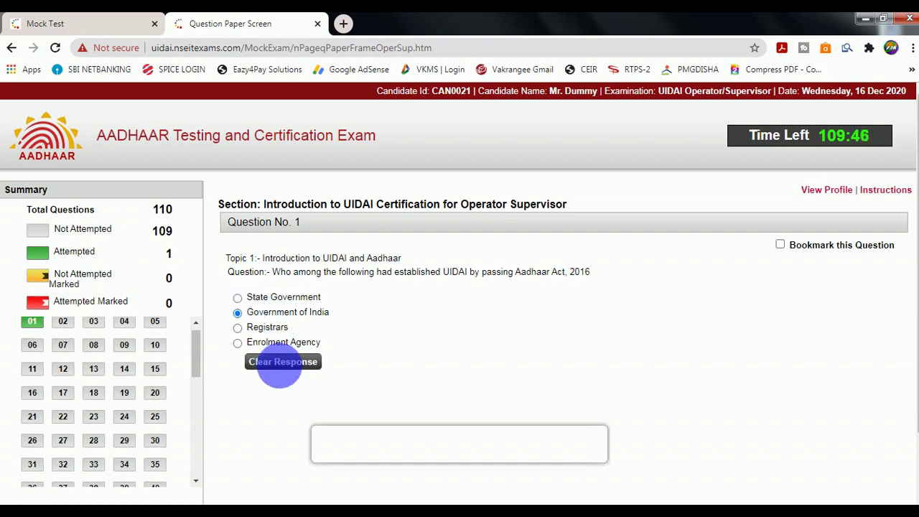
pyautogui.moveTo(264, 257); pyautogui.dragTo(305, 289)
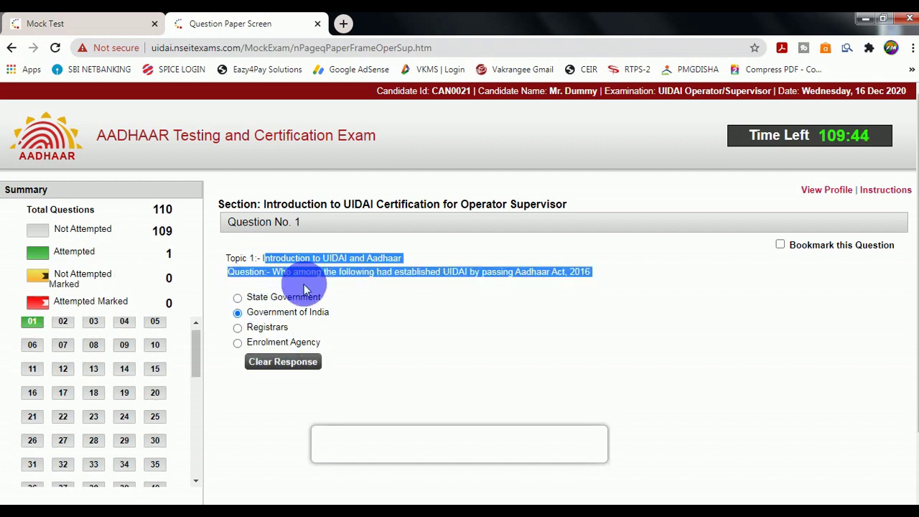
pyautogui.click(246, 263)
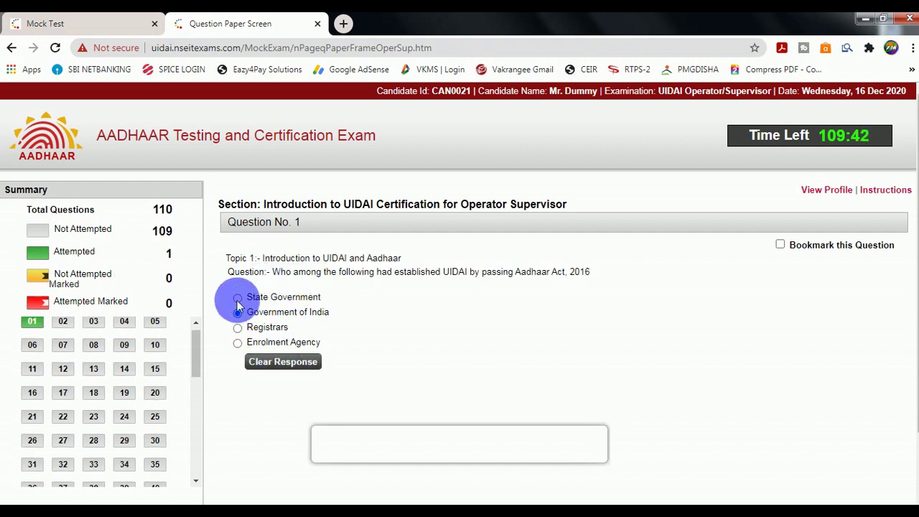
pyautogui.click(280, 372)
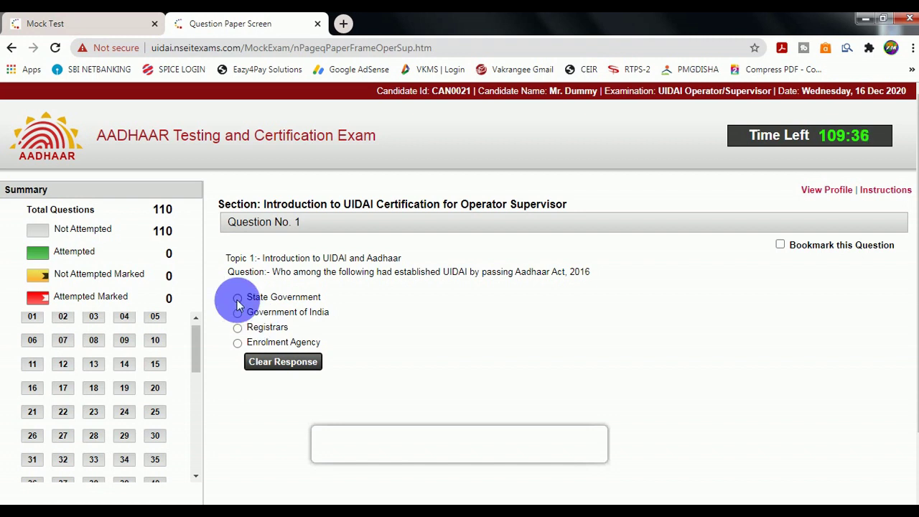
# Answer question 1 with Government of India and question 2 with 28th January, 2009, and continue to question 3
pyautogui.scroll(-2, 361, 324)
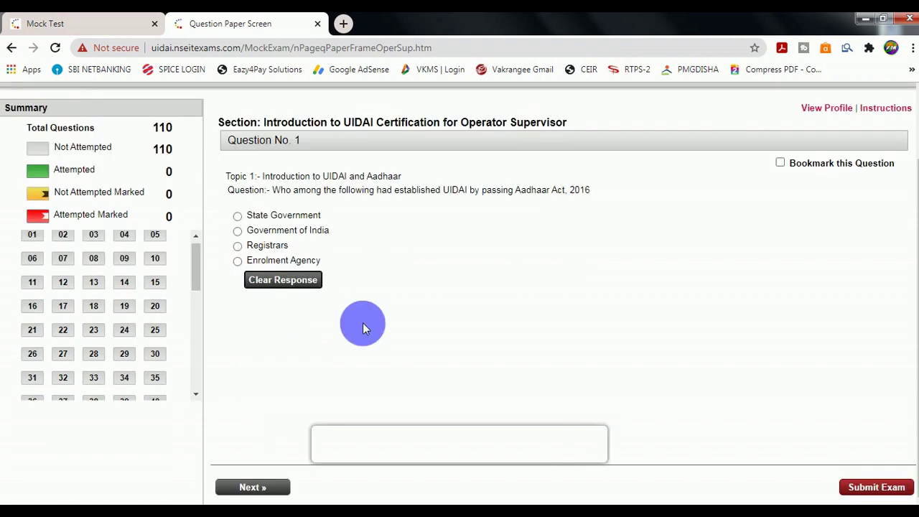
pyautogui.click(238, 231)
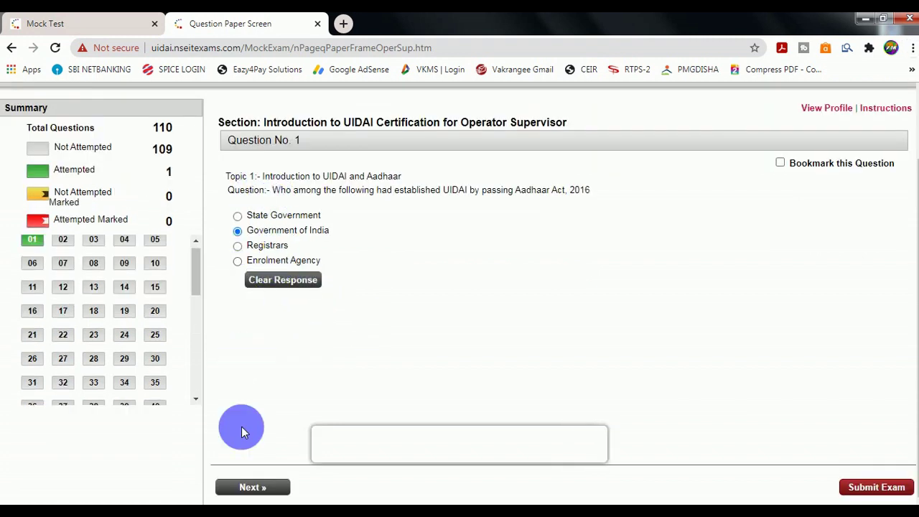
pyautogui.click(262, 491)
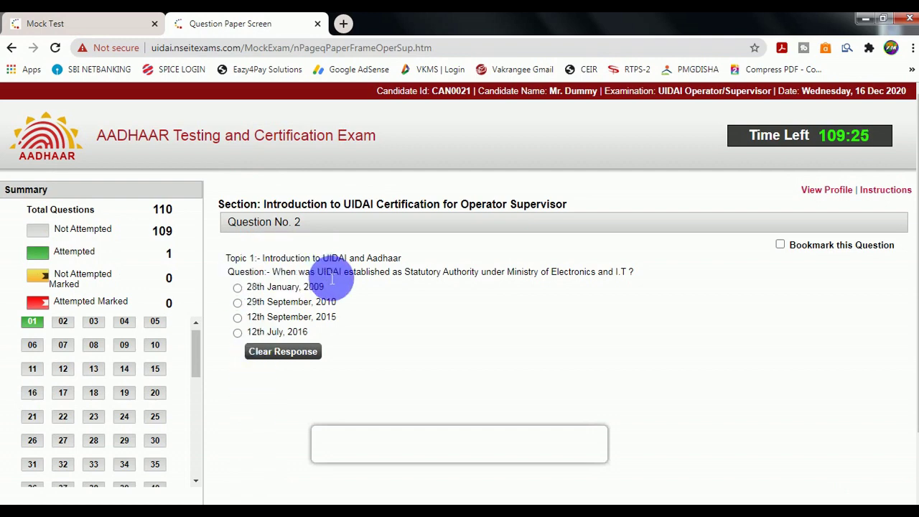
pyautogui.click(238, 287)
pyautogui.scroll(-2, 259, 386)
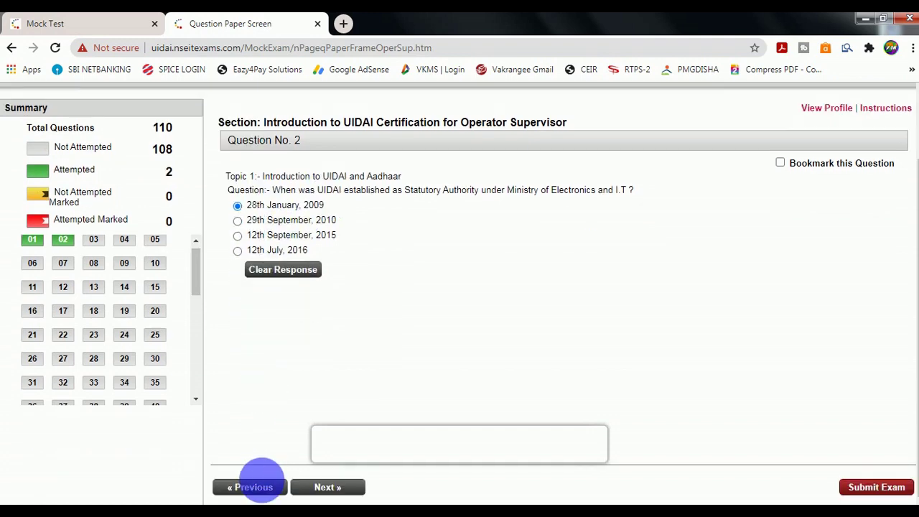
pyautogui.click(300, 487)
# Answer questions 3 and 4 of the mock test, and choose 12th September 2017 for question 5
pyautogui.scroll(-2, 197, 328)
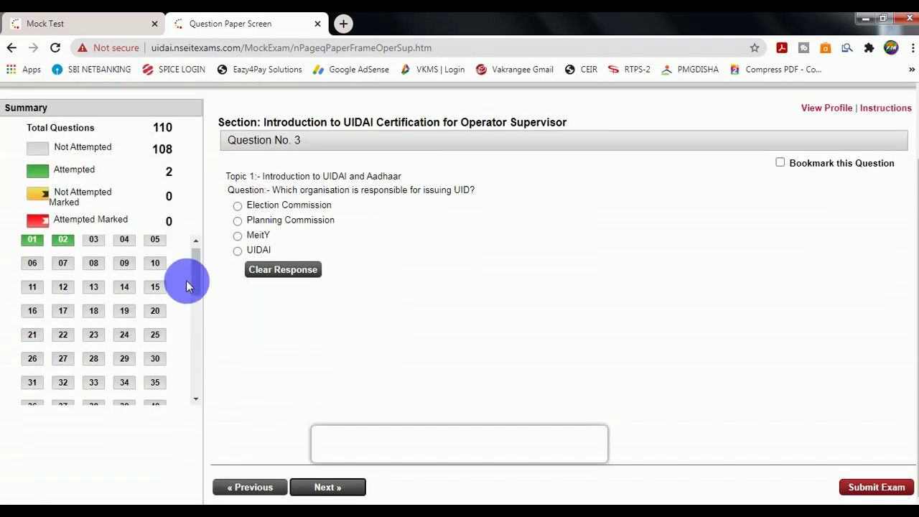
pyautogui.click(238, 236)
pyautogui.click(328, 487)
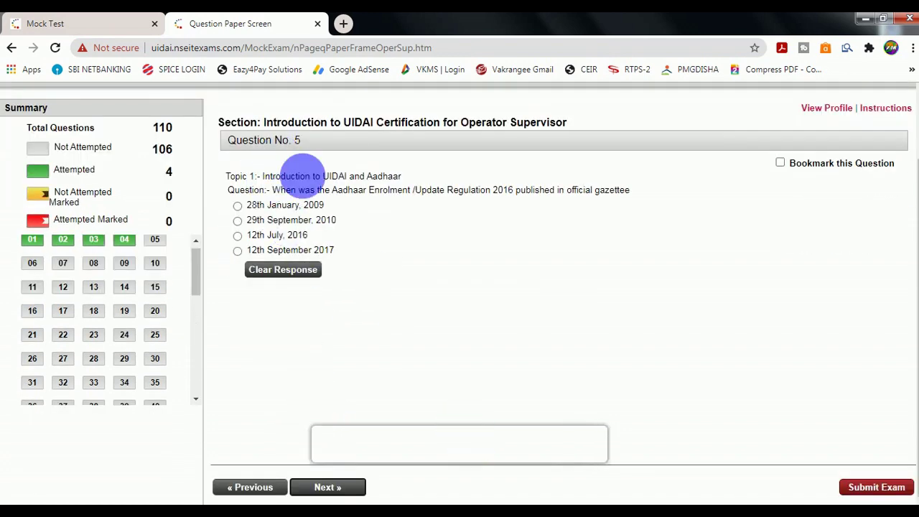
pyautogui.click(238, 251)
pyautogui.click(328, 488)
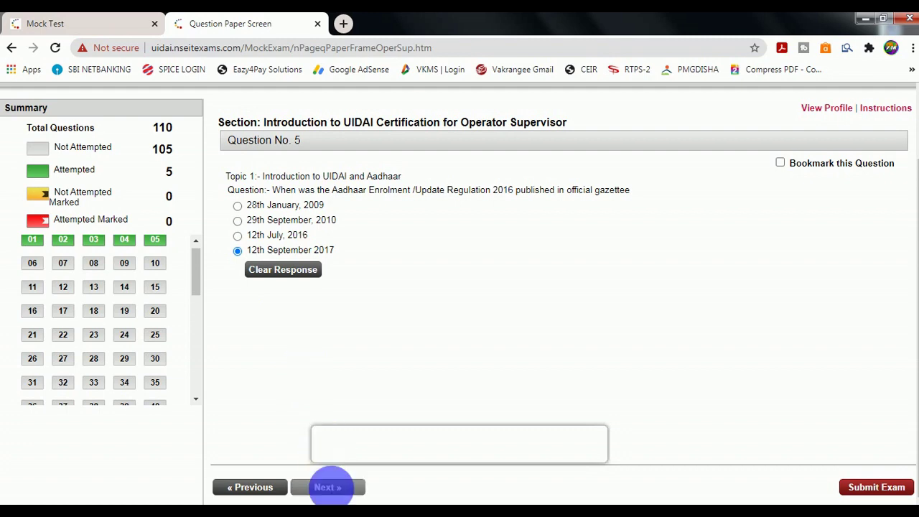
# Submit the mock exam, confirm finishing it at every warning, and review the score card
pyautogui.scroll(-1, 639, 406)
pyautogui.scroll(-2, 655, 406)
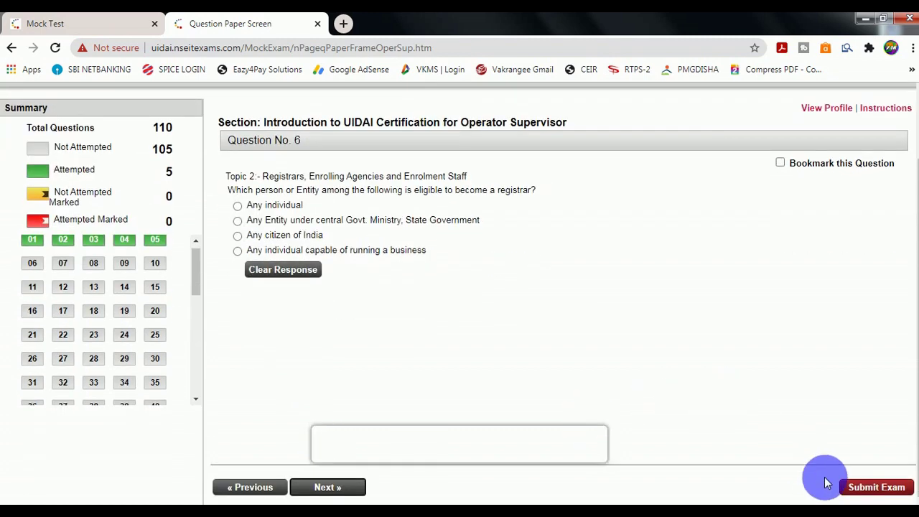
pyautogui.click(862, 484)
pyautogui.click(266, 316)
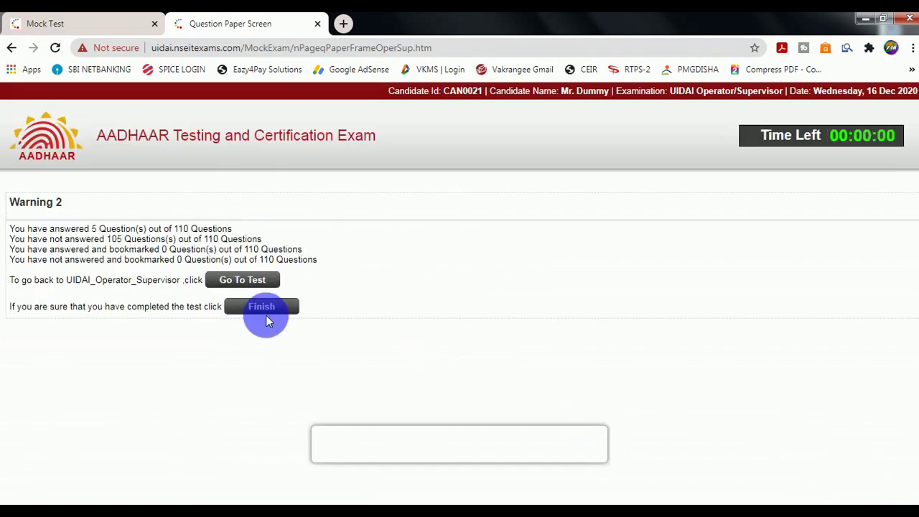
pyautogui.click(262, 306)
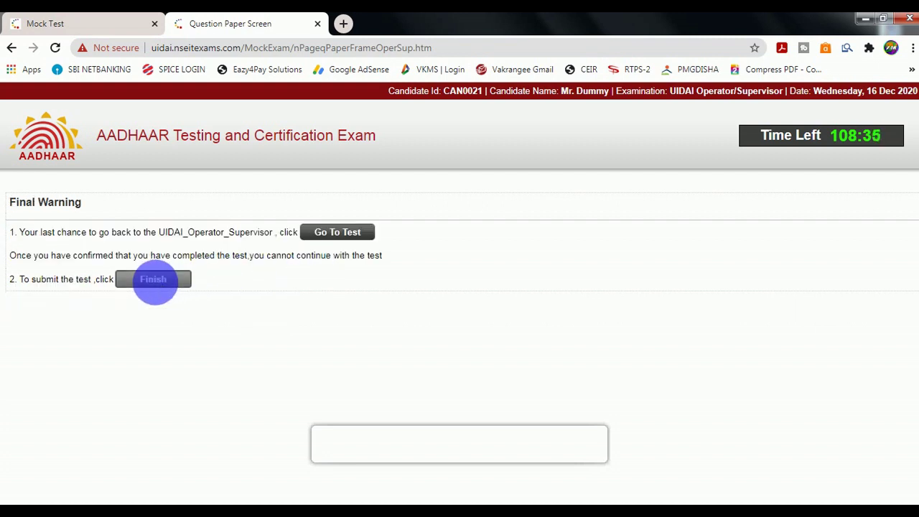
pyautogui.click(153, 279)
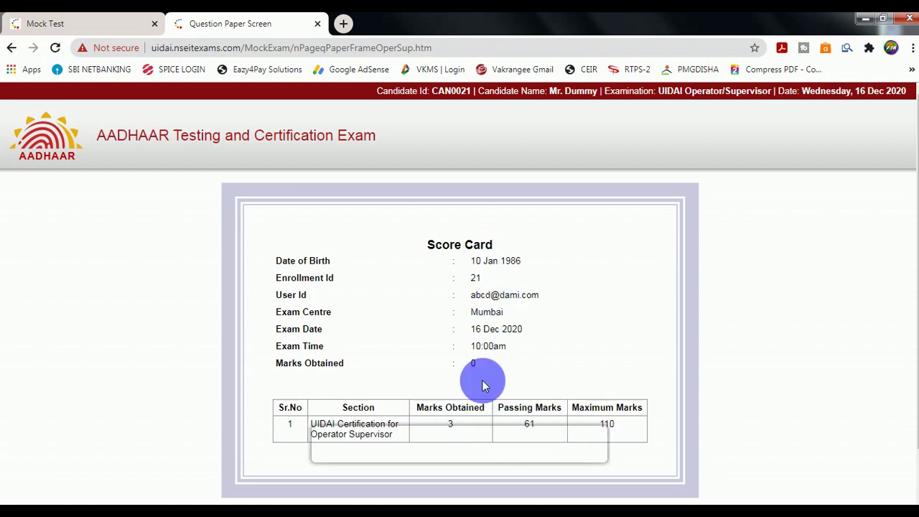
pyautogui.scroll(-2, 476, 301)
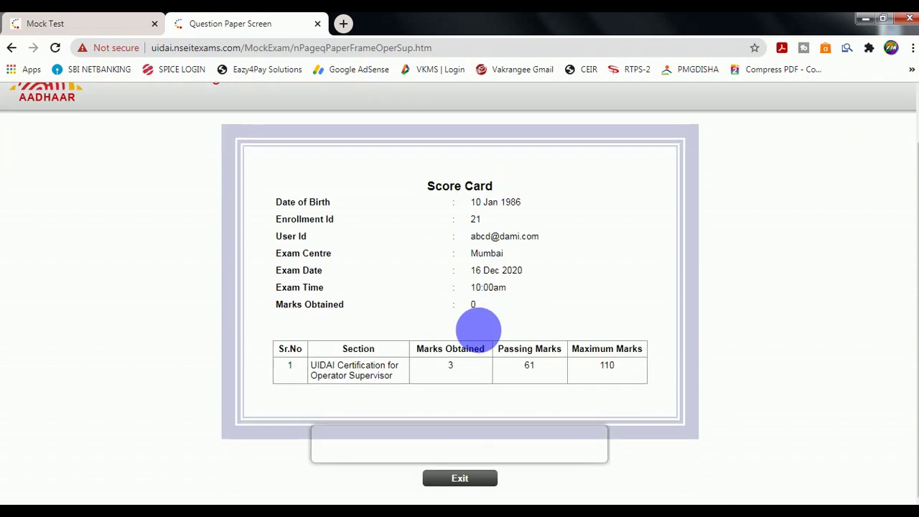
pyautogui.scroll(2, 405, 300)
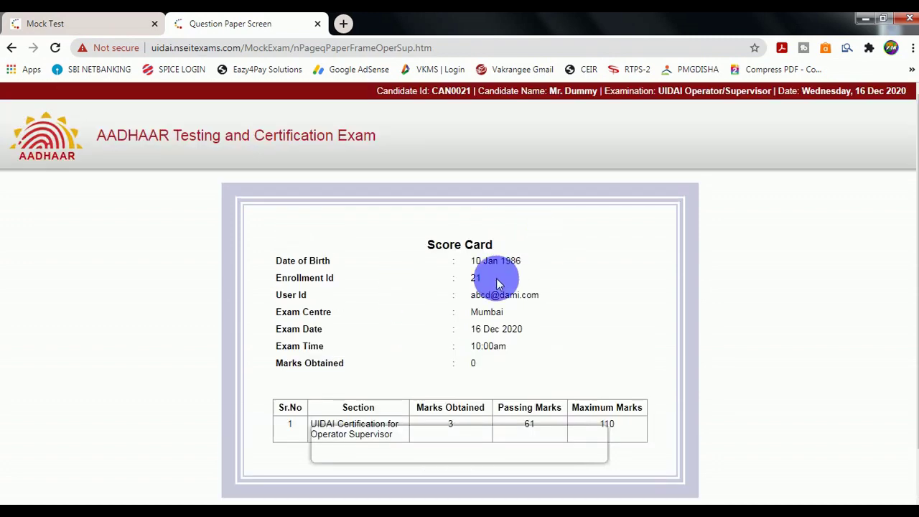